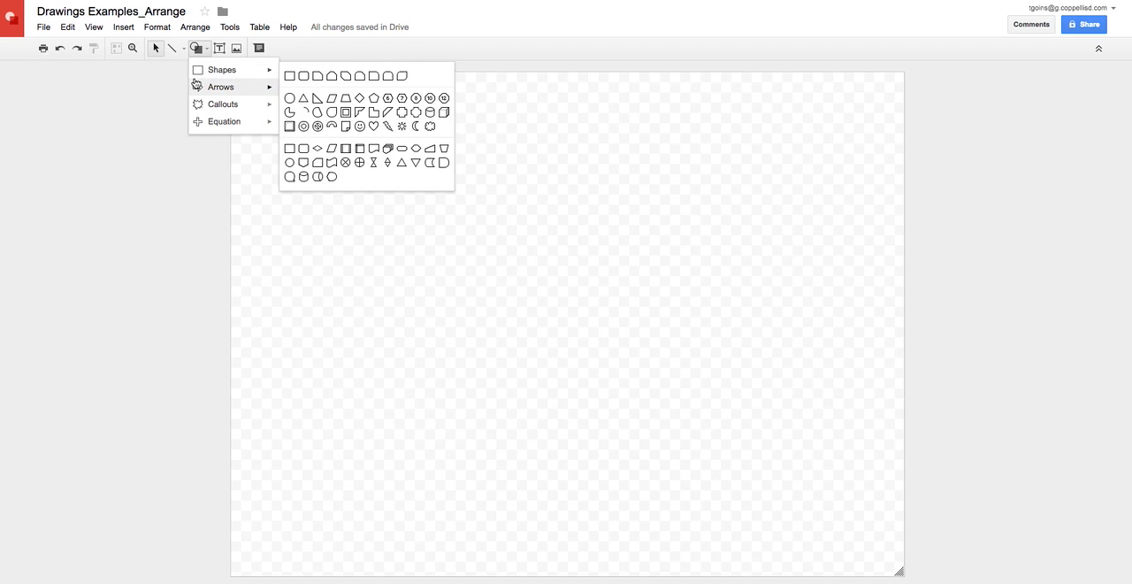
Draw a right block arrow near the canvas's upper-left corner, with a light green fill and a transparent outline.
left_click(290, 93)
left_click_drag(277, 119, 442, 224)
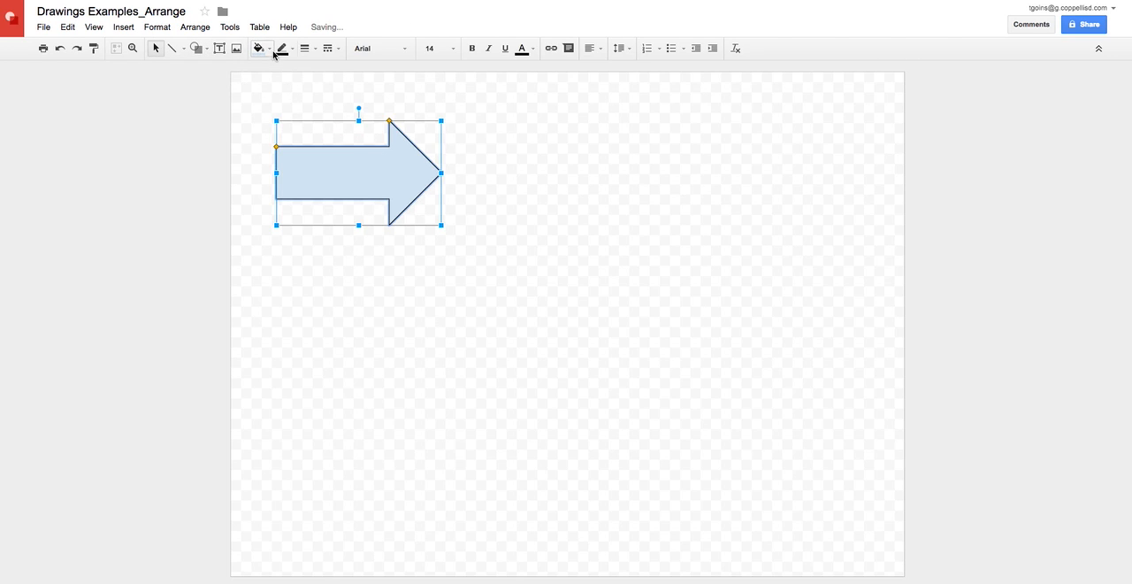
left_click(271, 50)
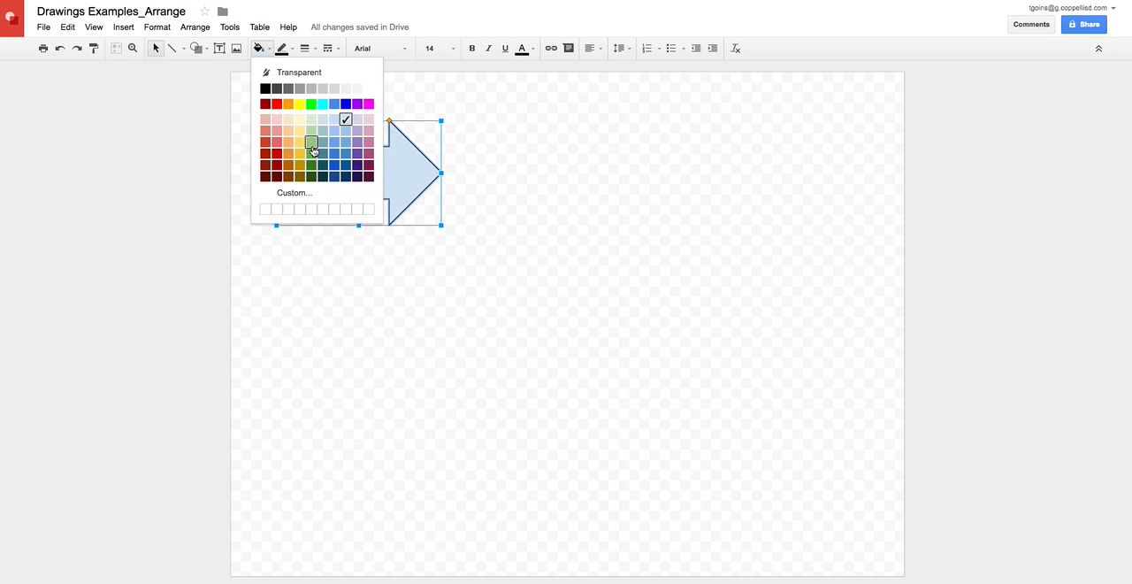
left_click(312, 145)
left_click(281, 48)
left_click(299, 72)
left_click(541, 184)
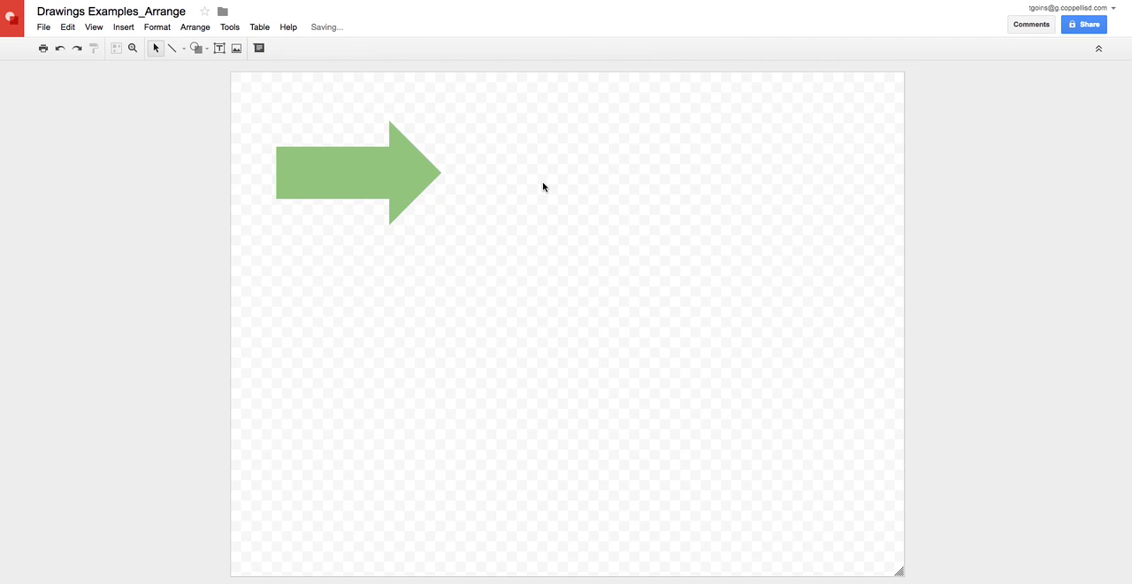
Duplicate the green arrow, keeping the copy slightly offset over the original, and fill the copy with blue.
left_click(402, 179)
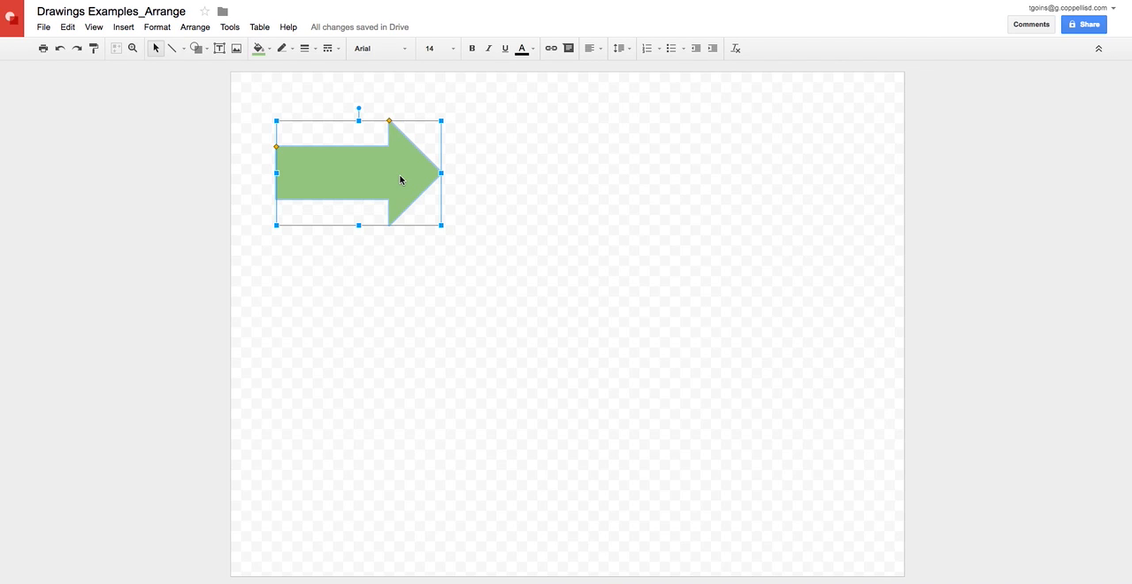
key("ctrl+d")
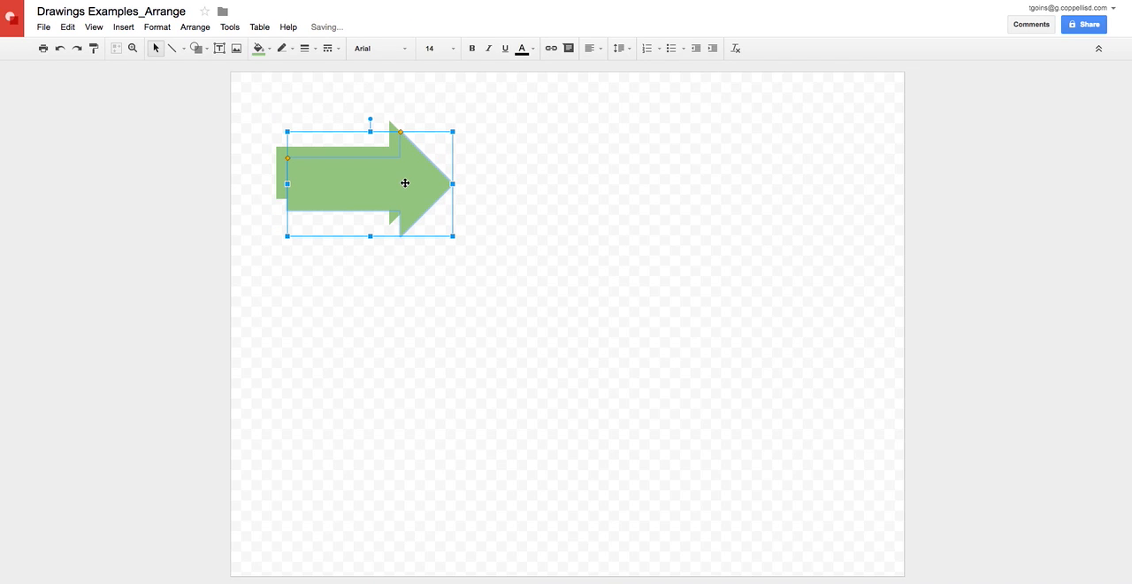
left_click_drag(405, 186, 403, 166)
left_click(266, 49)
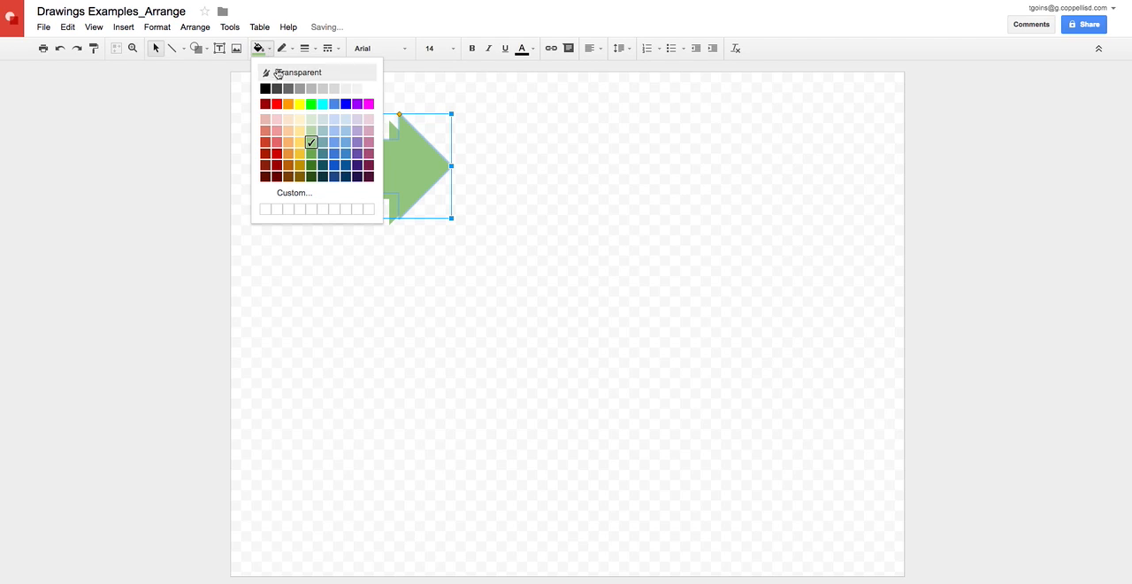
left_click(345, 104)
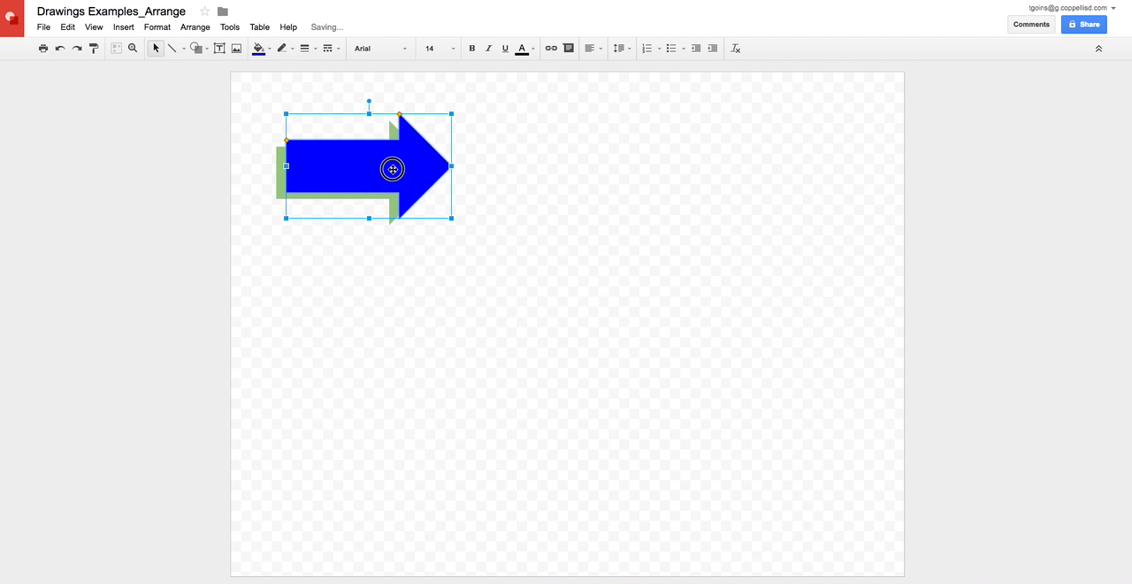
Nudge the blue arrow until it sits slightly above and to the right of the green arrow.
mouse_move(389, 166)
left_mouse_down()
mouse_move(370, 165)
mouse_move(392, 161)
left_mouse_up()
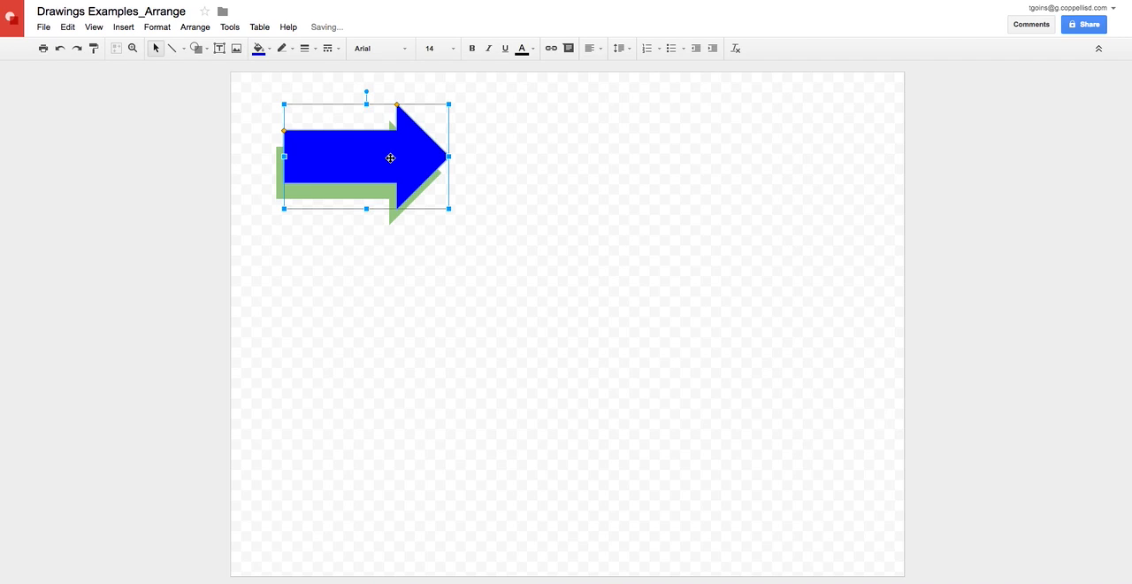
key("Left")
key("Right")
key("Up")
key("Right")
key("Down")
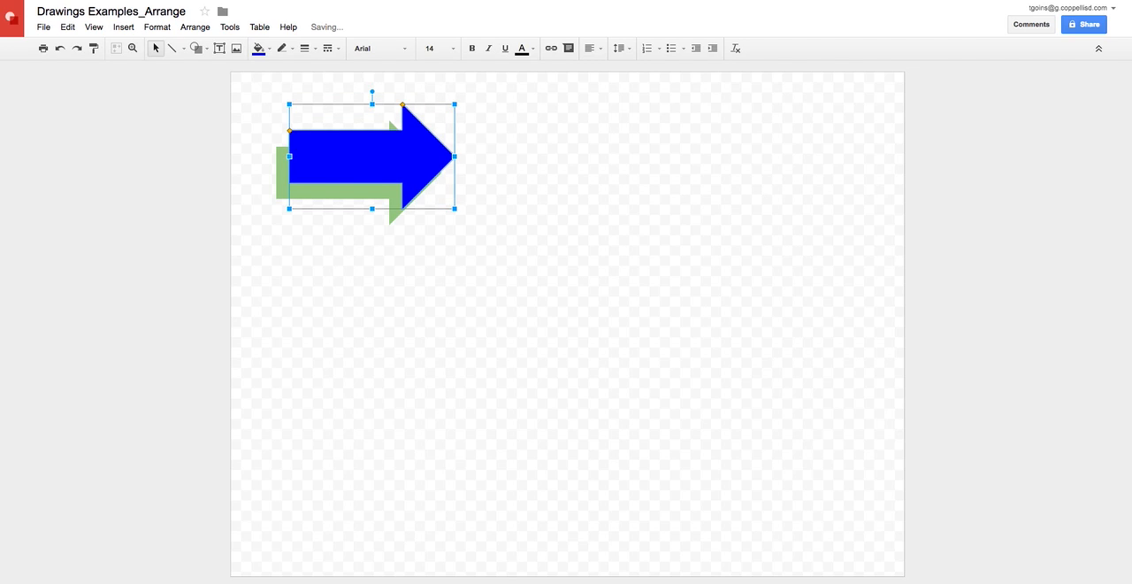
key("Left")
key("shift+Left")
key("shift+Left")
key("shift+Left")
key("shift+Down")
key("shift+Down")
key("shift+Down")
key("shift+Down")
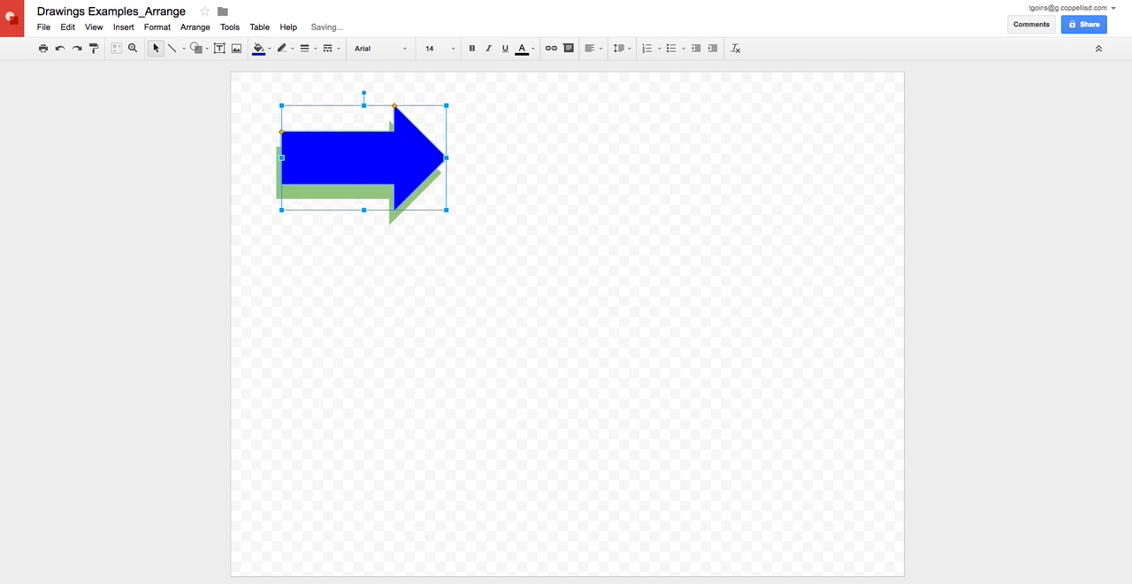
key("shift+Down")
key("shift+Down")
key("shift+Down")
key("shift+Down")
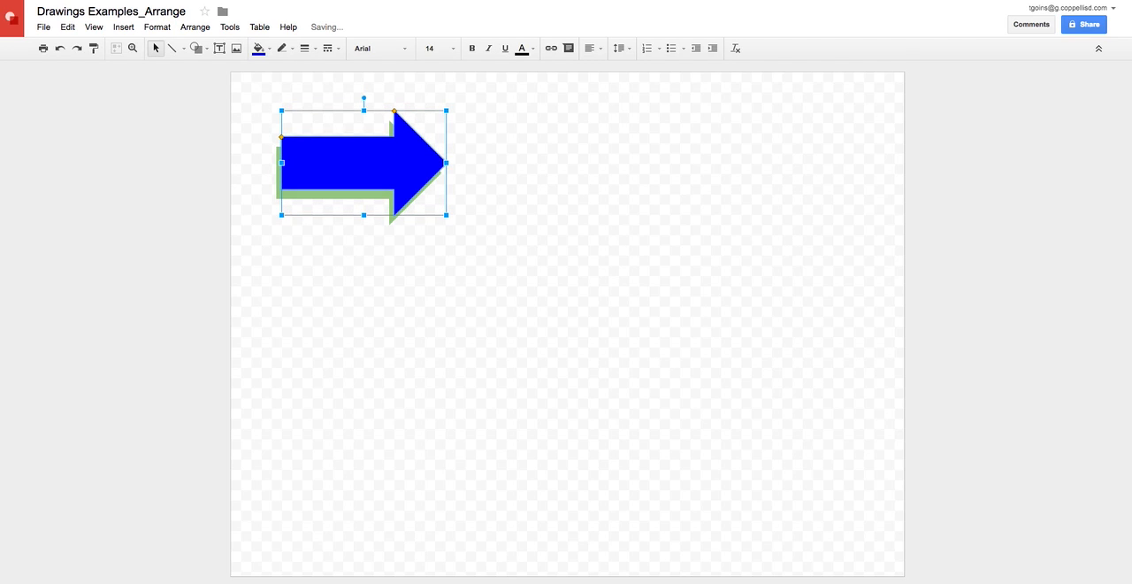
left_click(504, 188)
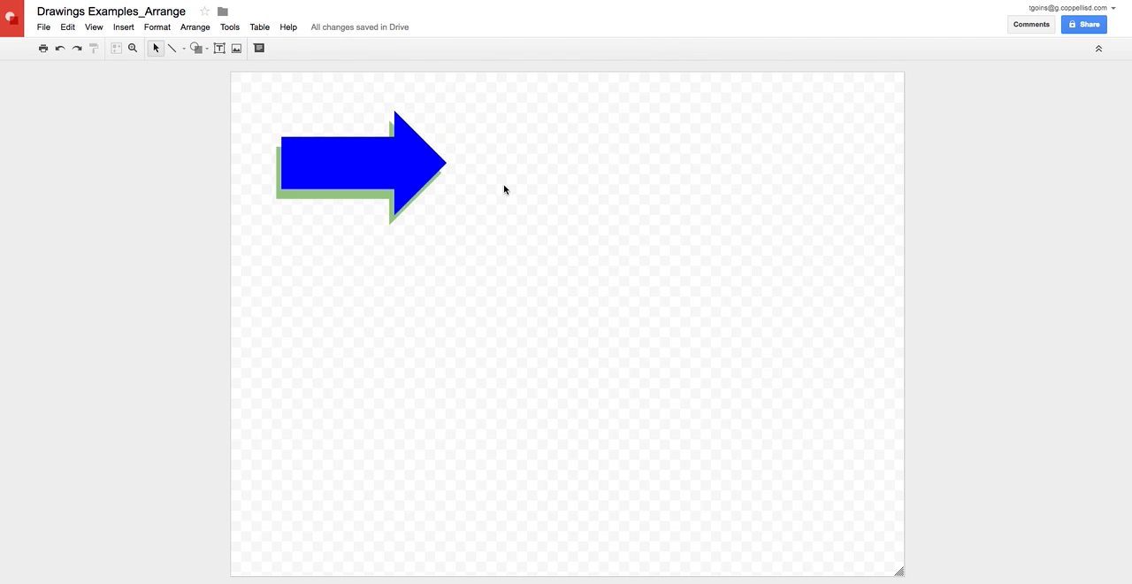
Send the blue arrow backward behind the green one and shift the green arrow up and right so the blue forms its shadow.
left_click(326, 165)
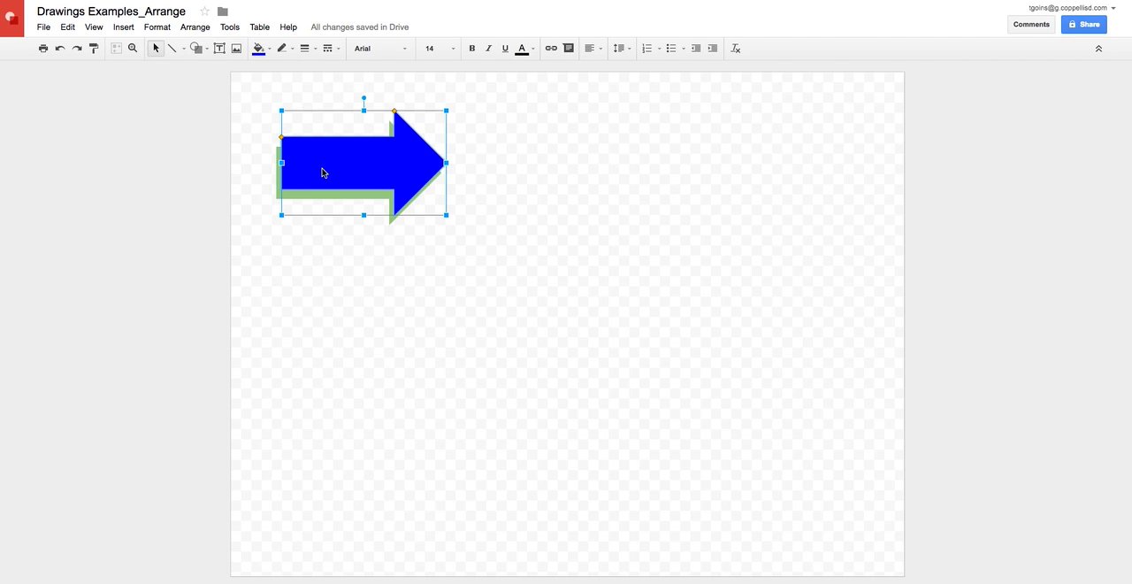
left_click(196, 28)
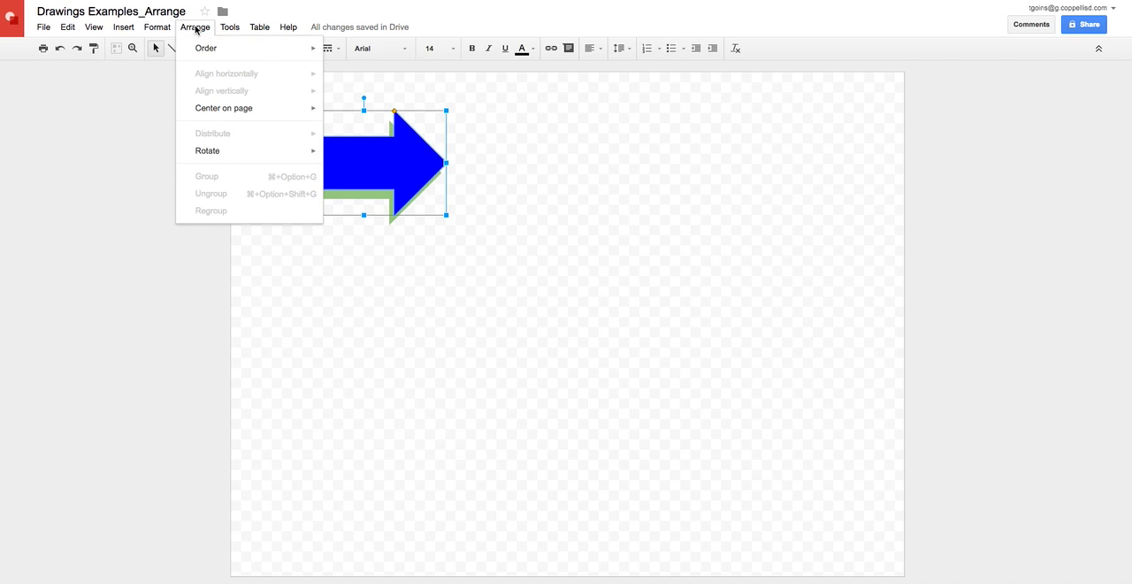
mouse_move(196, 52)
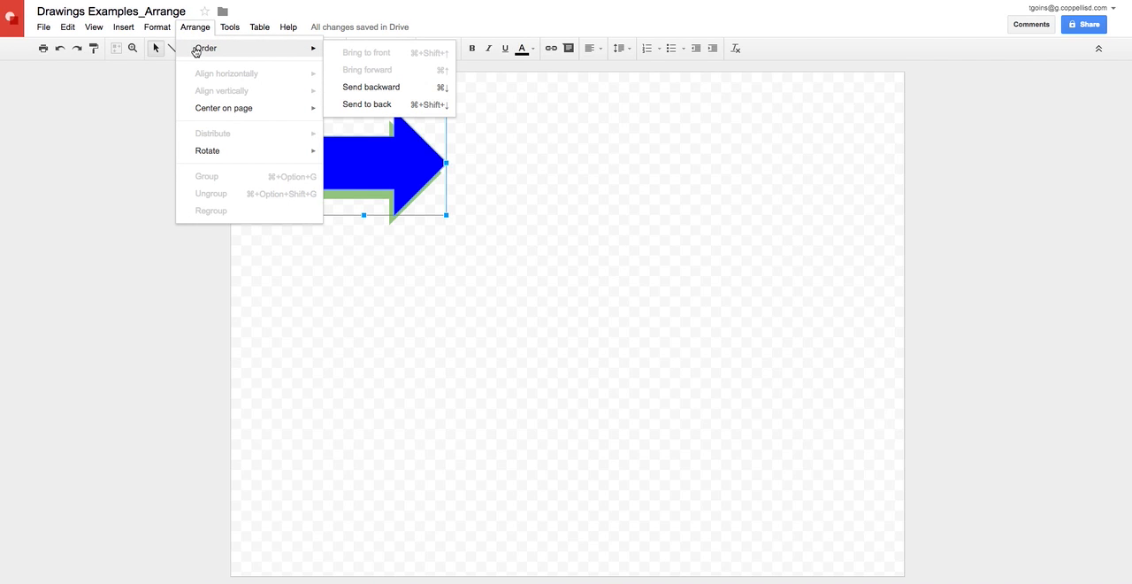
left_click(359, 89)
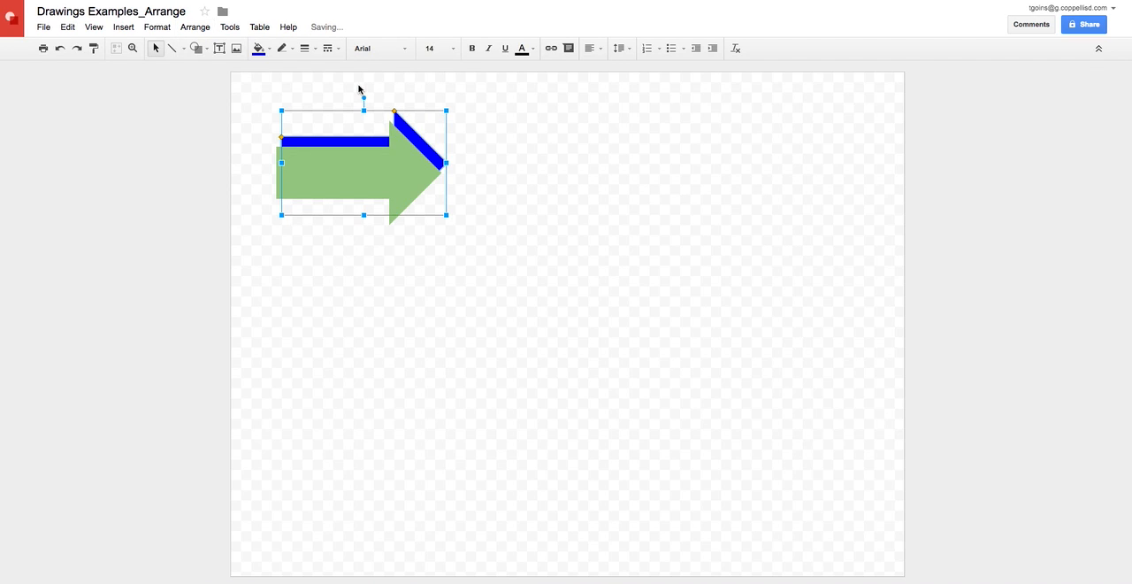
left_click_drag(390, 173, 402, 154)
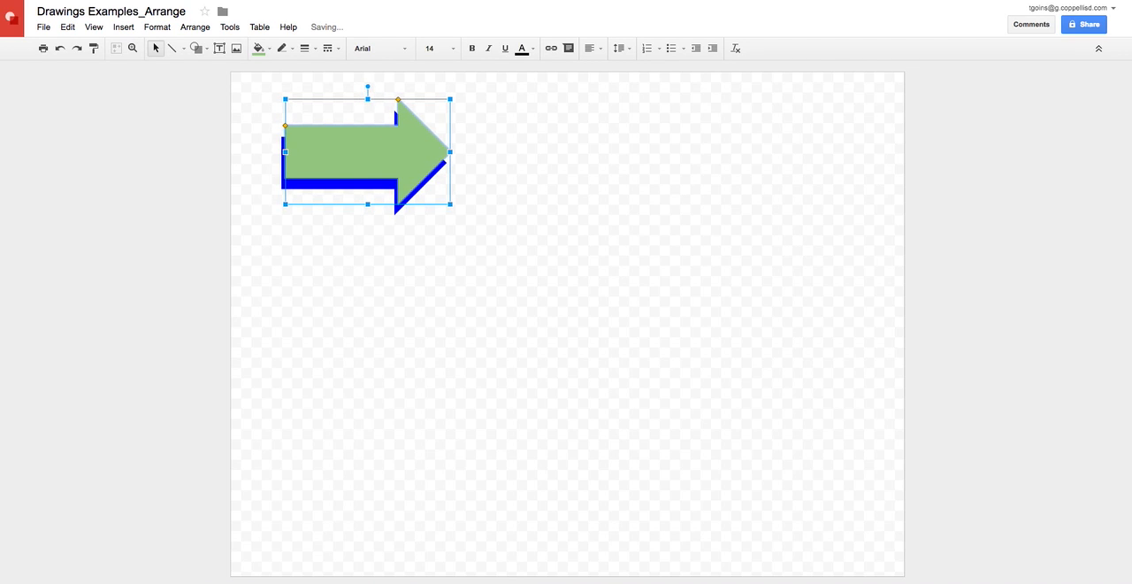
left_click(488, 230)
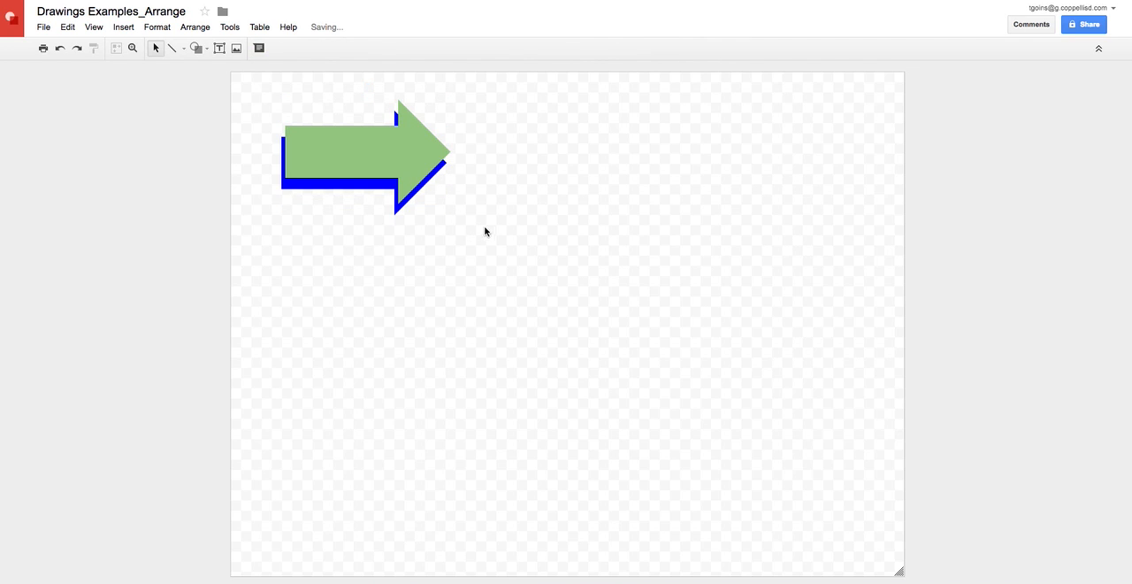
Group the green arrow and the blue shadow arrow into one object.
left_click(332, 162)
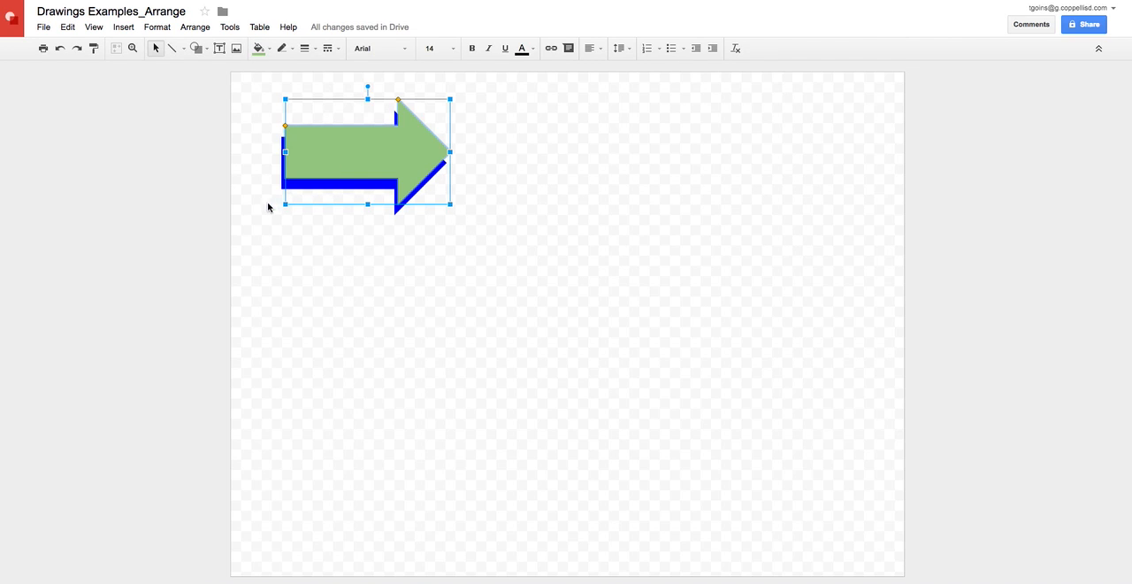
left_click(280, 181)
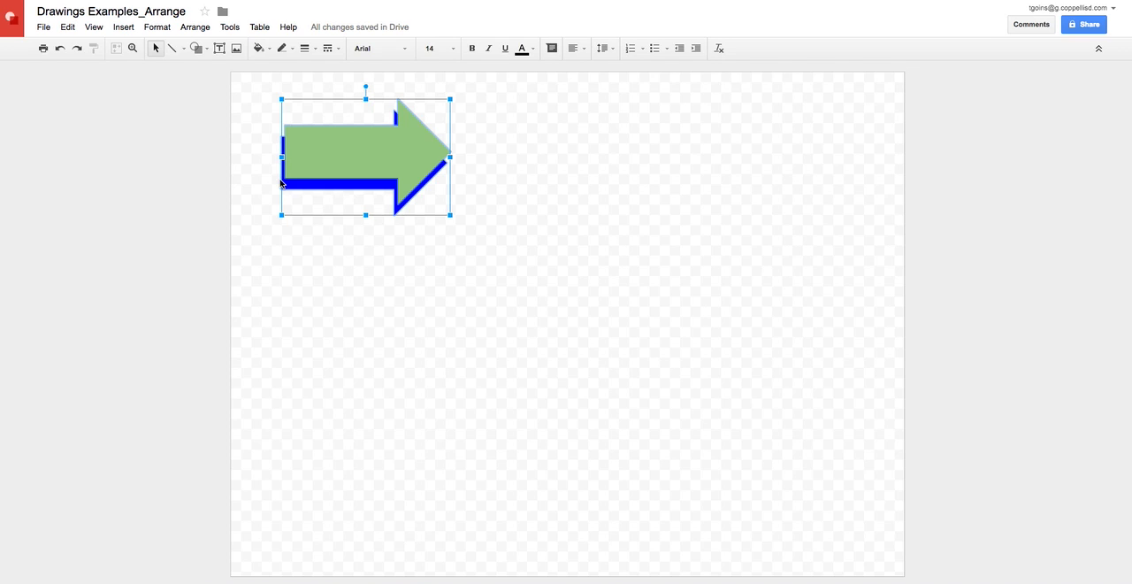
left_click(201, 28)
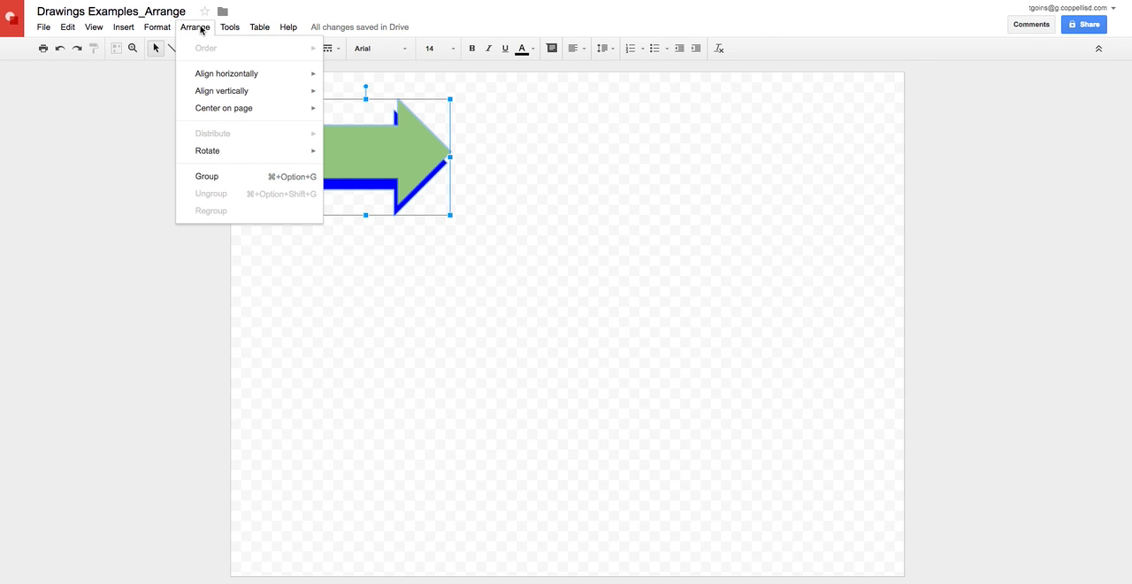
left_click(215, 177)
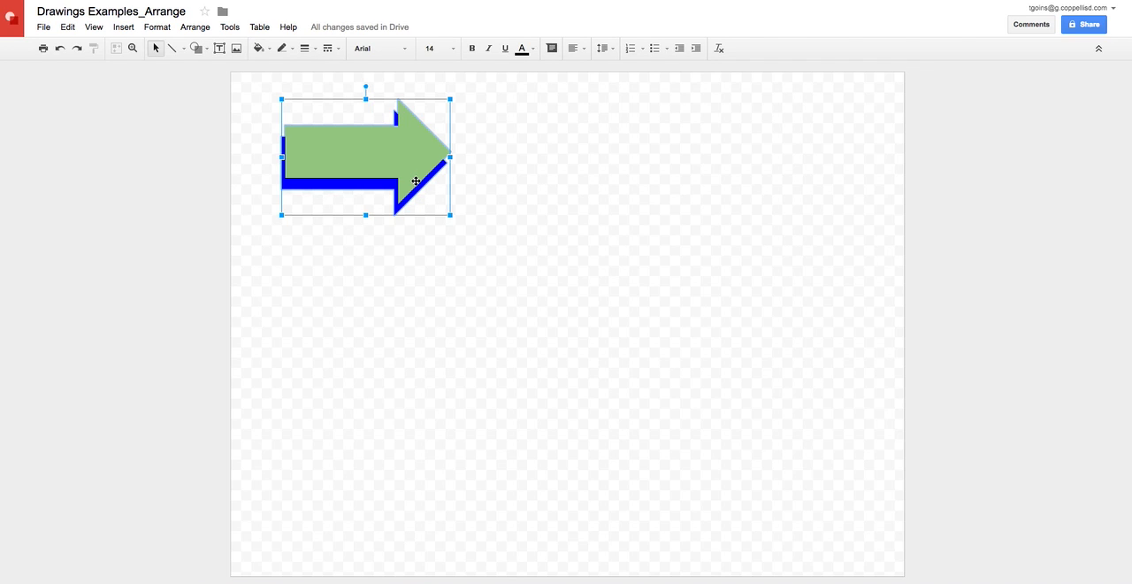
Duplicate the grouped arrow four times.
key("ctrl+d")
key("ctrl+d")
key("ctrl+d")
key("ctrl+d")
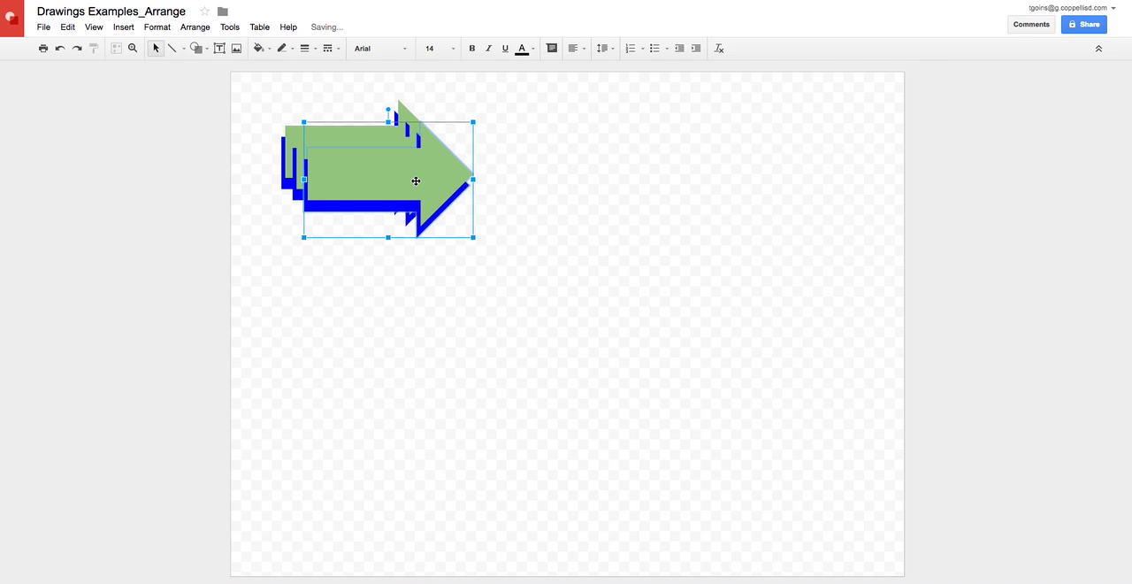
Spread the five grouped arrows along a descending diagonal from the canvas's upper-left to its lower-right corner.
left_click_drag(437, 217, 796, 490)
left_click_drag(446, 214, 732, 382)
left_click_drag(401, 186, 564, 247)
left_click_drag(404, 162, 464, 163)
left_click_drag(313, 147, 275, 128)
left_click_drag(449, 164, 450, 190)
left_click_drag(583, 238, 581, 324)
left_click_drag(477, 210, 467, 231)
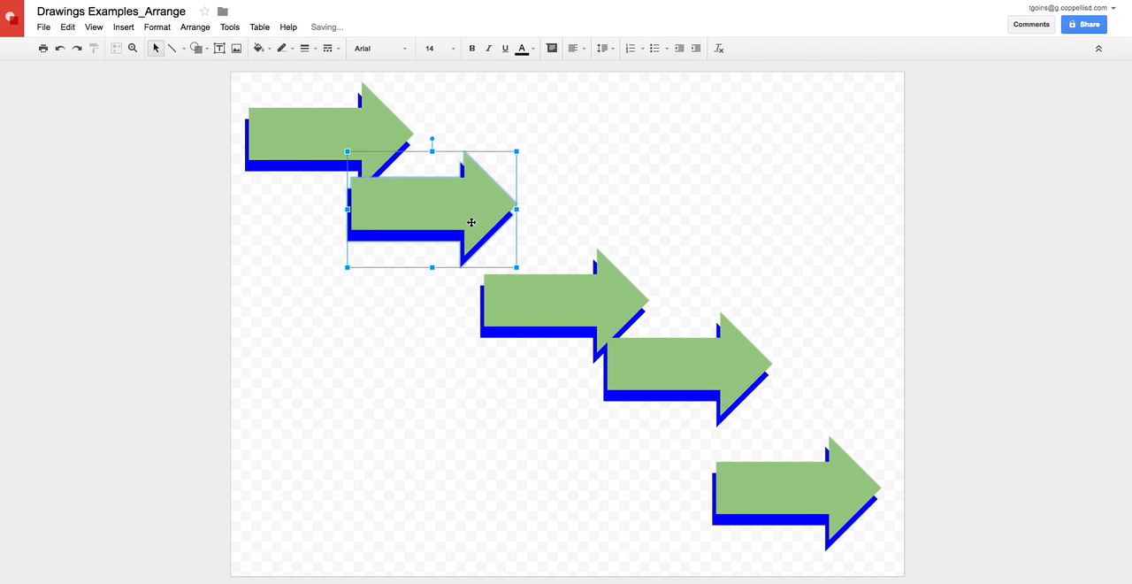
left_click_drag(696, 365, 698, 387)
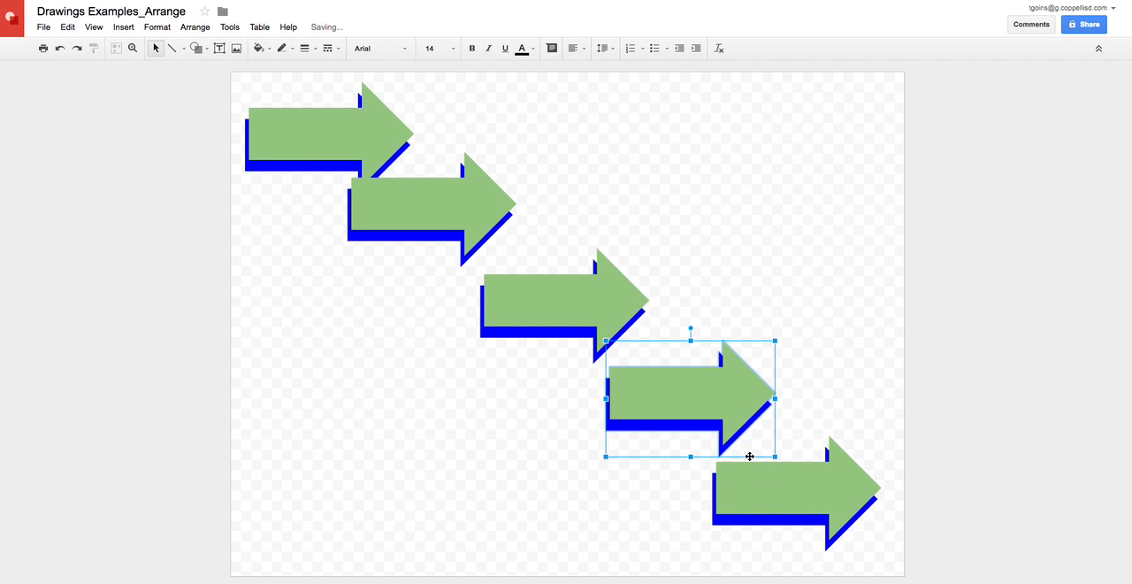
left_click_drag(767, 484, 776, 504)
Distribute all five grouped arrows evenly, first vertically and also horizontally.
left_click_drag(235, 76, 894, 570)
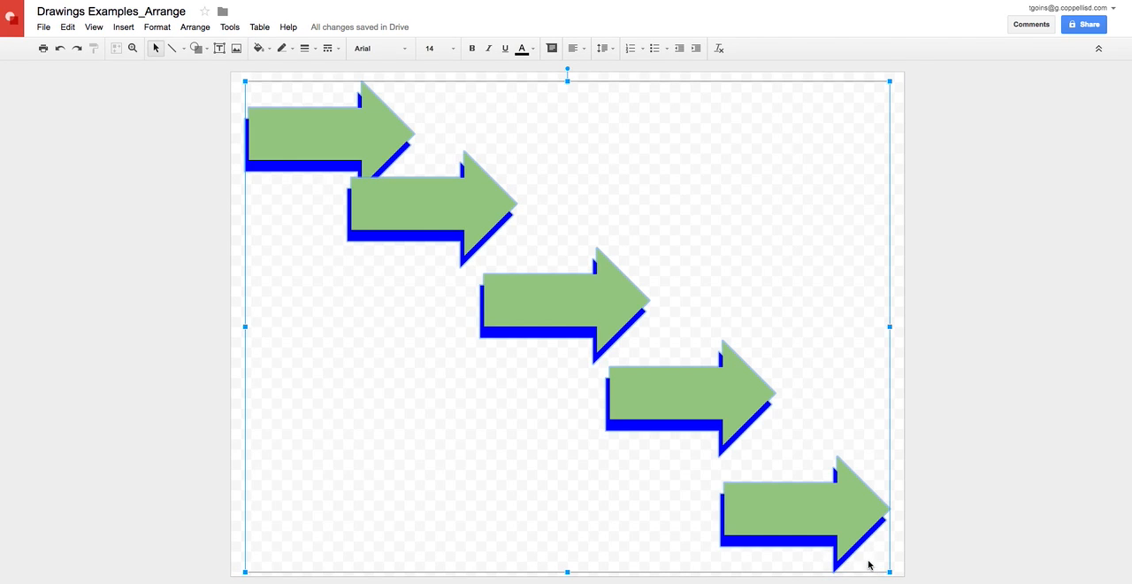
left_click(196, 27)
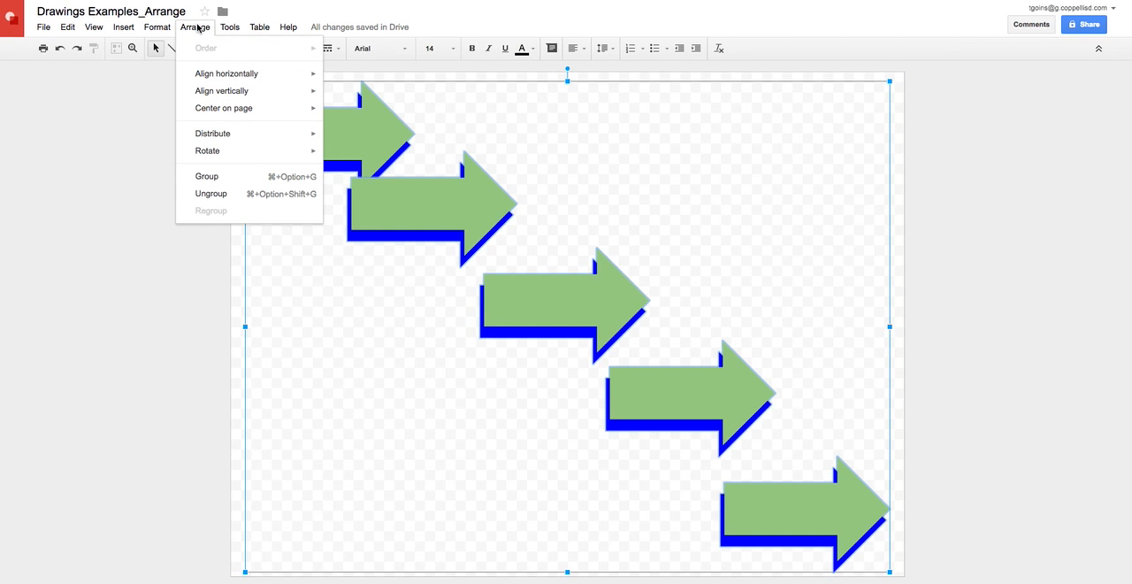
mouse_move(210, 136)
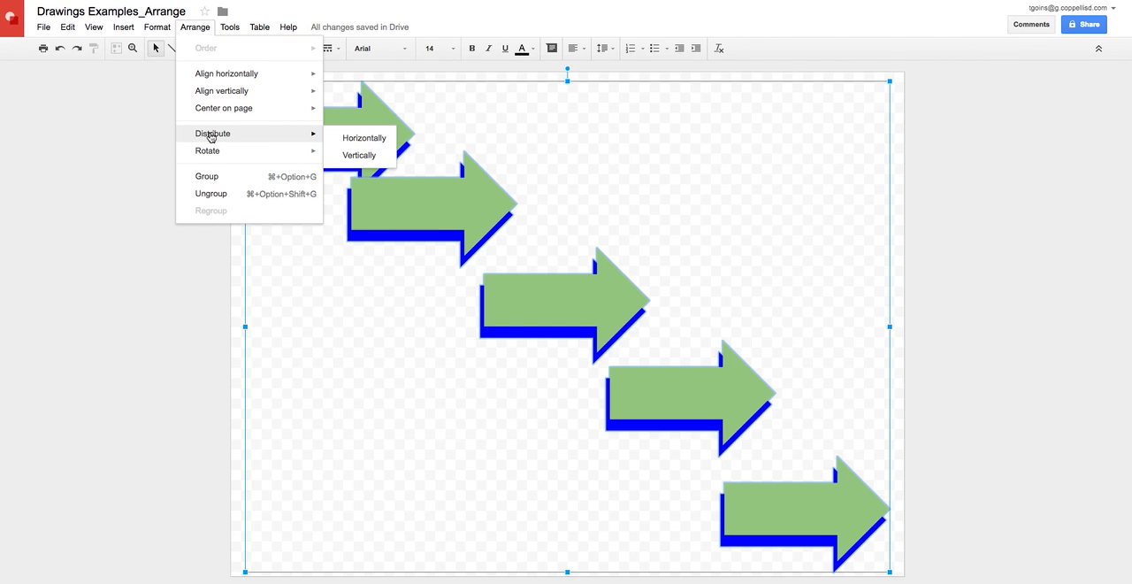
left_click(349, 156)
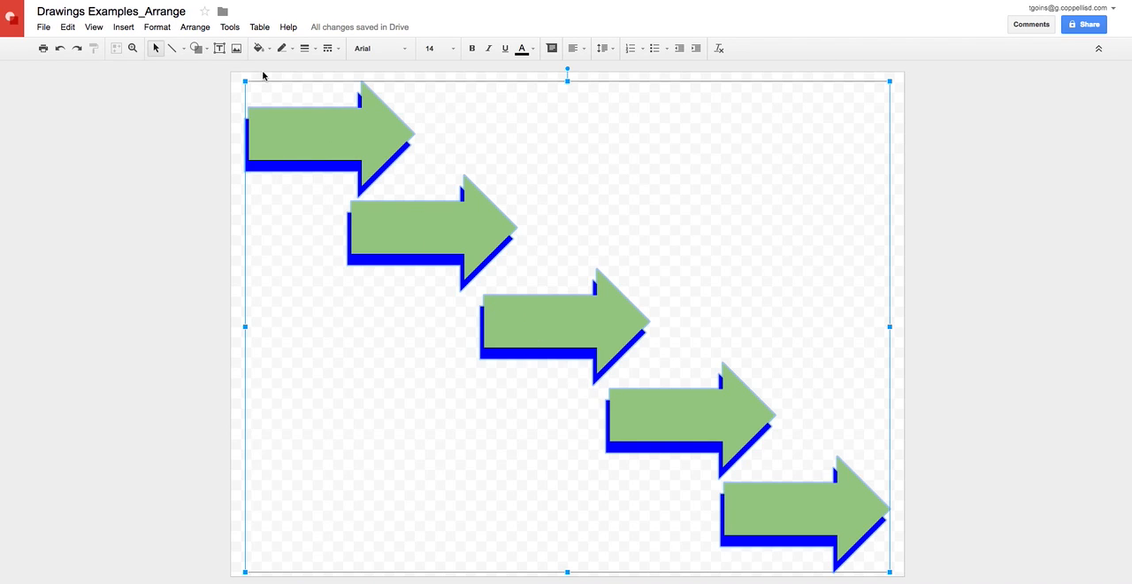
left_click(196, 27)
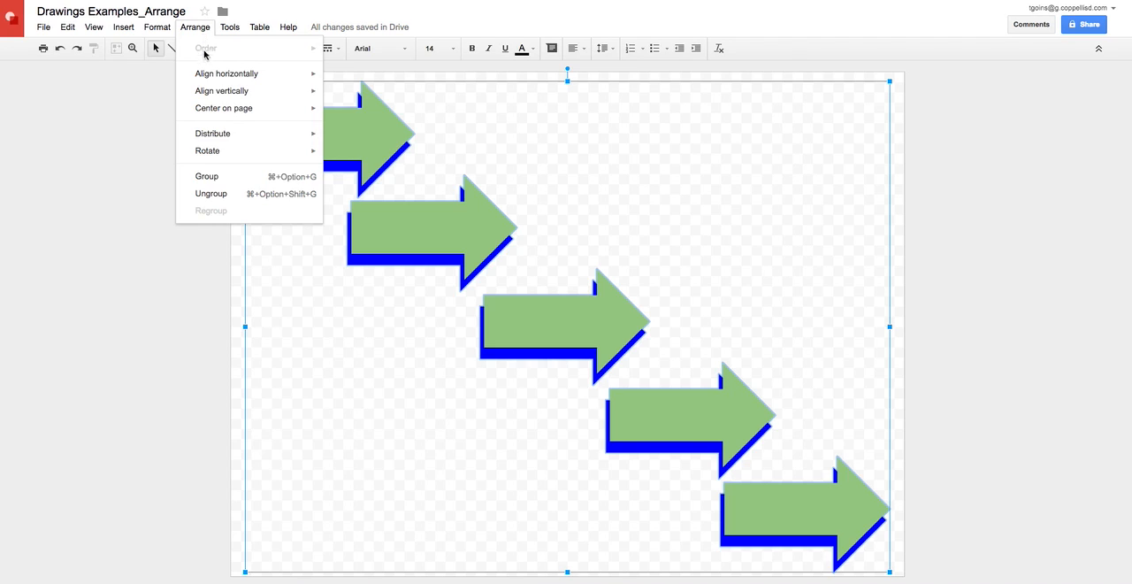
mouse_move(210, 135)
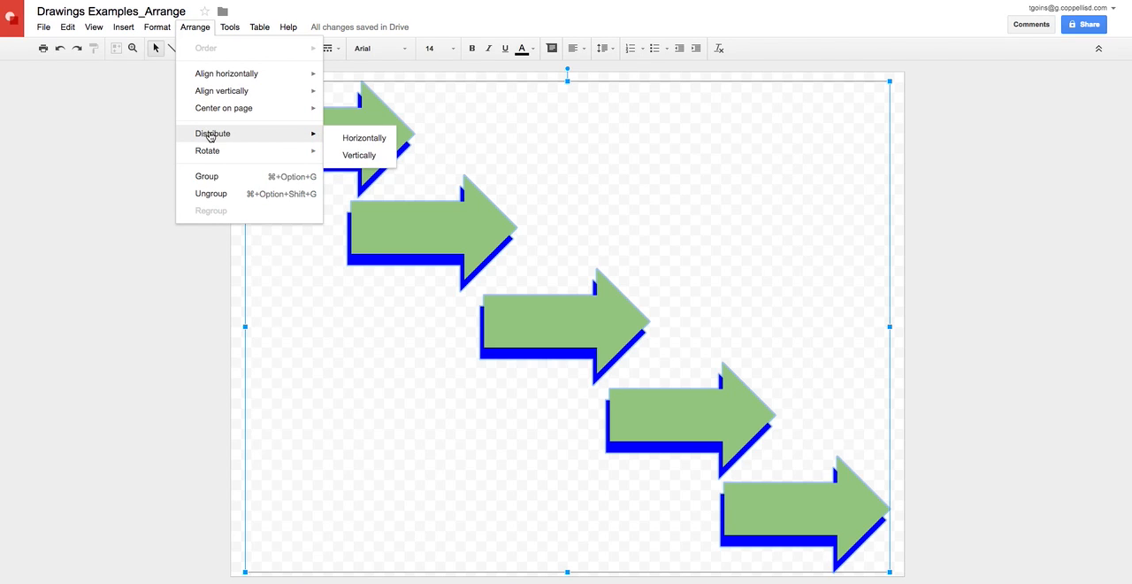
left_click(350, 138)
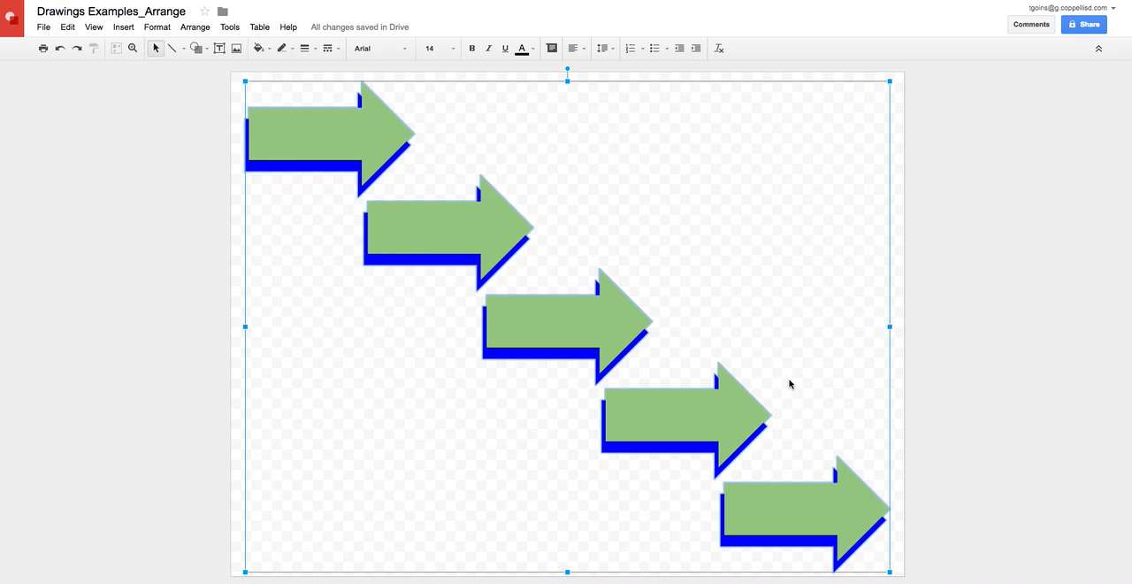
Align the five arrows horizontally to the right and shrink the resulting column toward the canvas's lower-right corner.
left_click(195, 27)
mouse_move(198, 77)
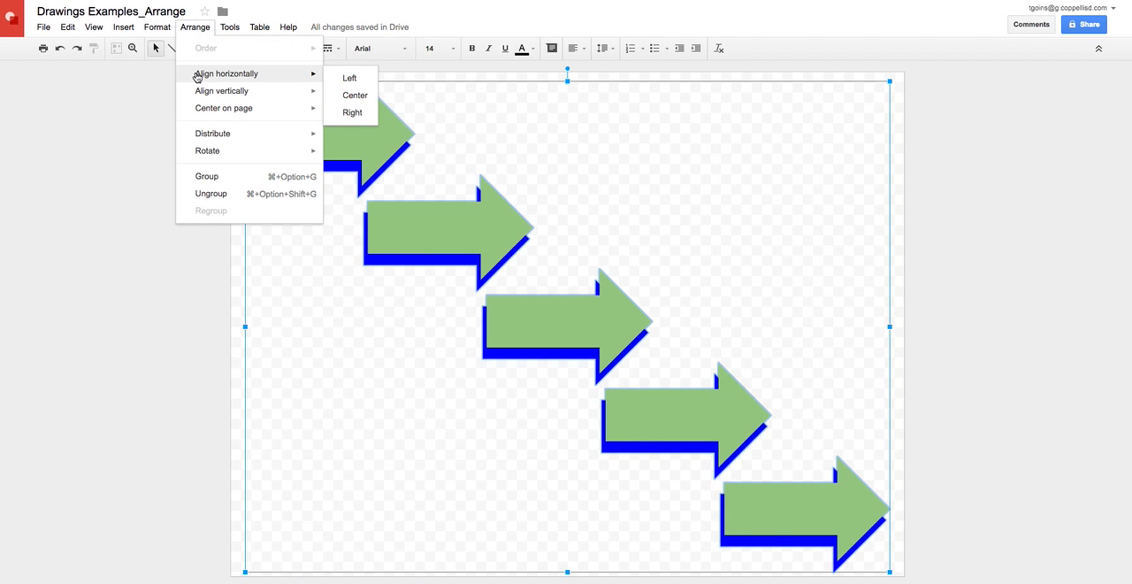
left_click(352, 112)
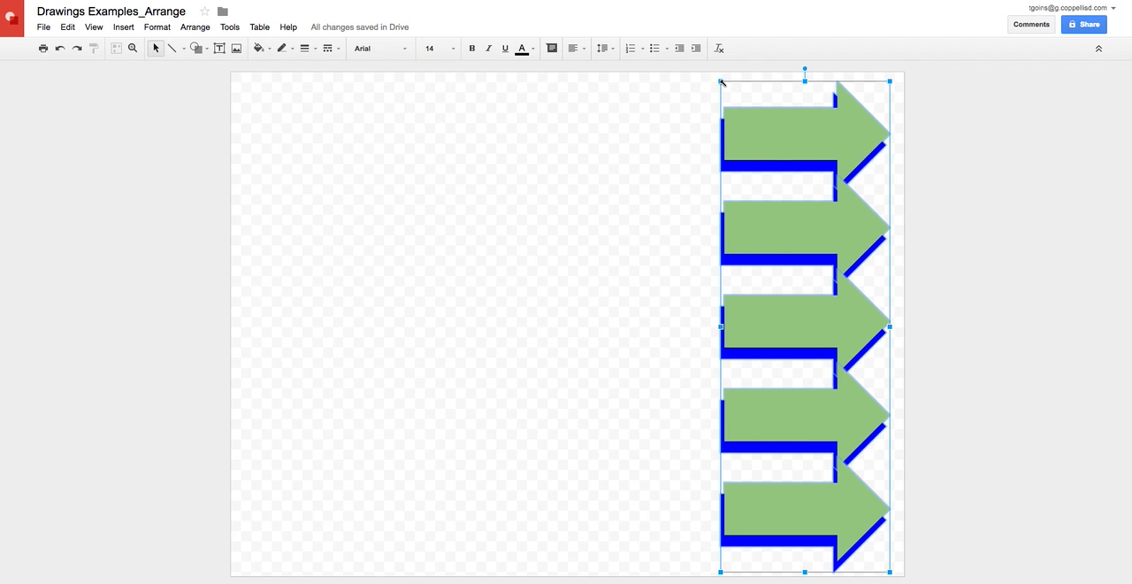
left_click_drag(720, 81, 772, 173)
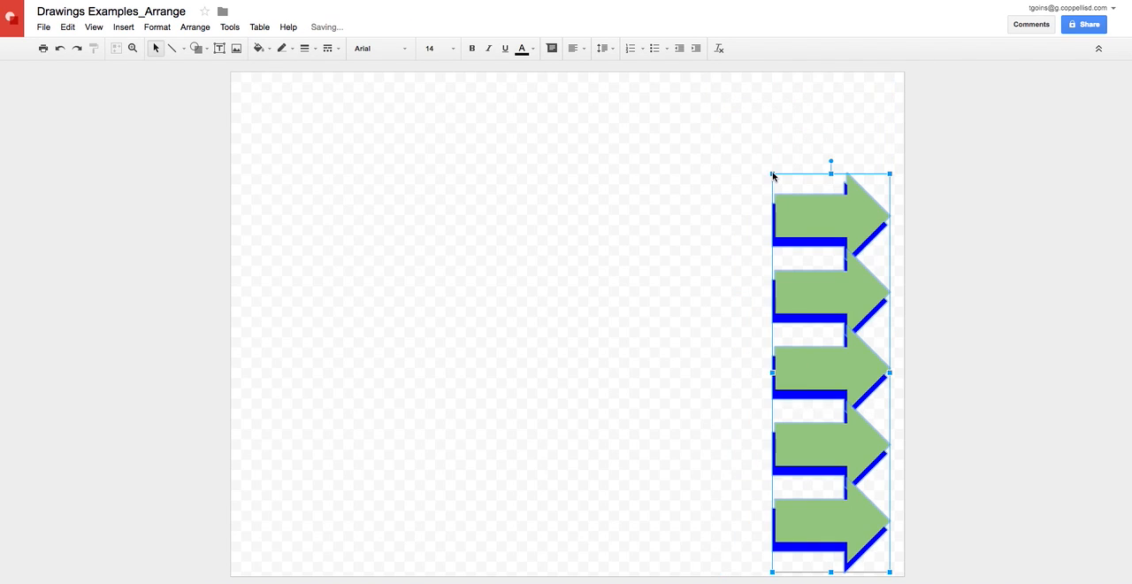
Move the uppermost arrow of the column up near the canvas's top edge, apart from the other four.
left_click(654, 257)
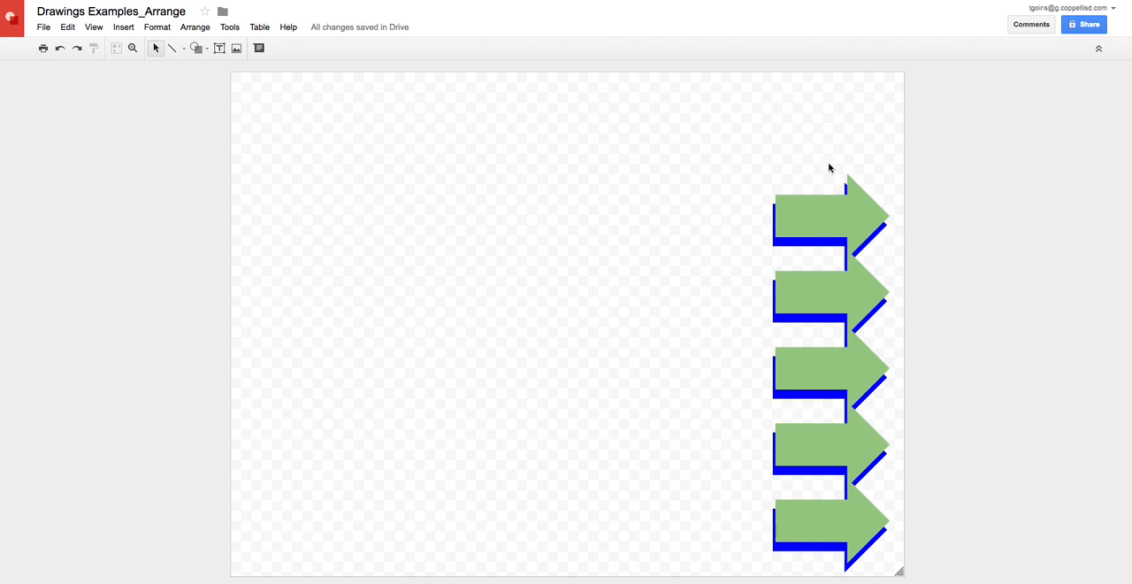
left_click_drag(824, 219, 823, 128)
left_click(741, 106)
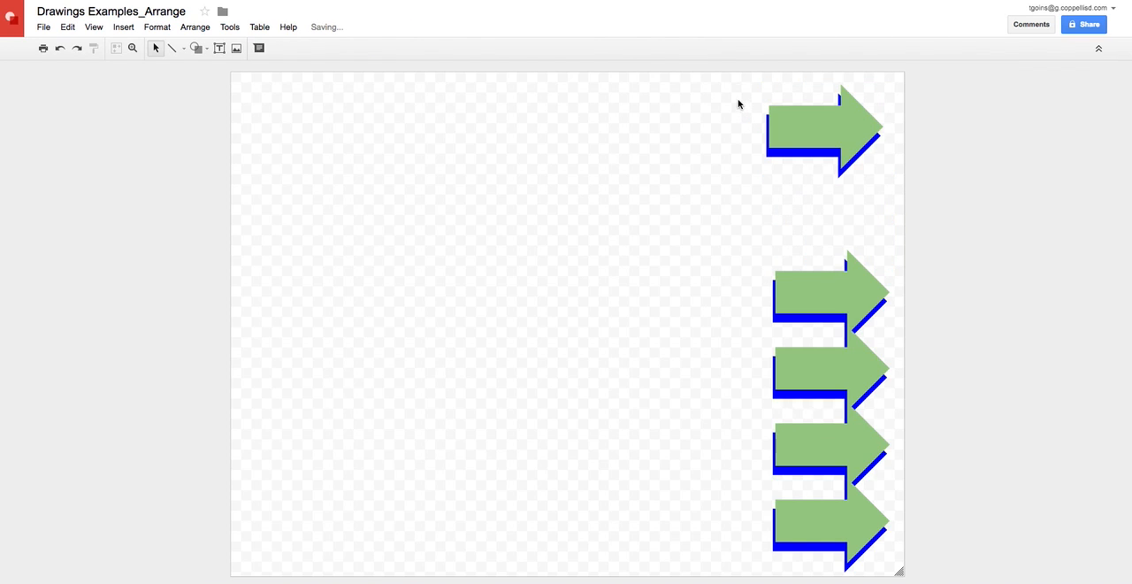
Distribute all five grouped arrows evenly in the vertical direction.
left_click_drag(705, 78, 893, 571)
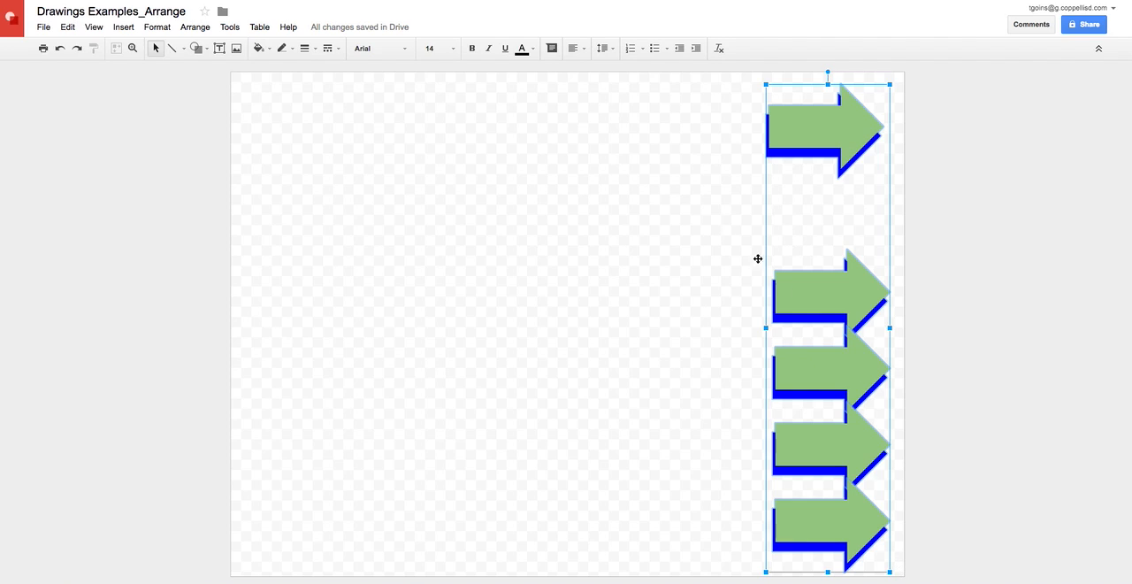
left_click(197, 27)
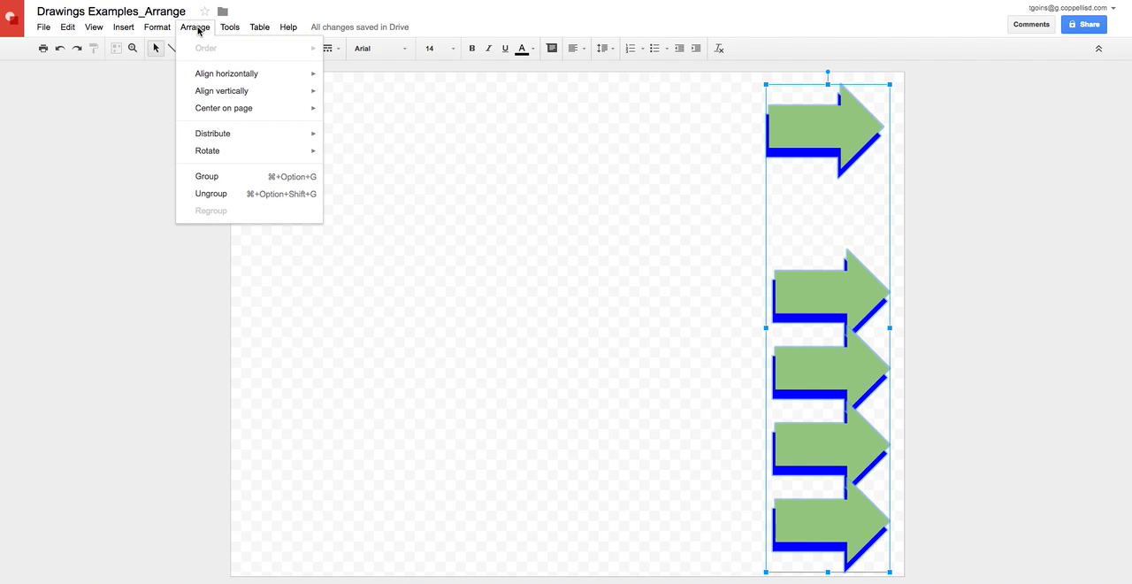
mouse_move(212, 139)
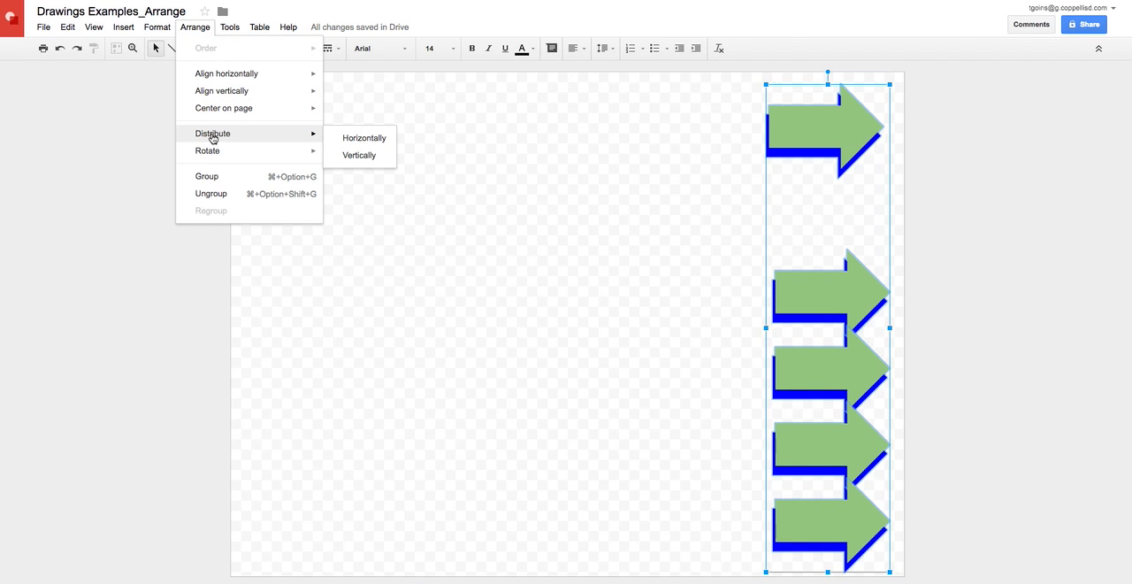
left_click(337, 155)
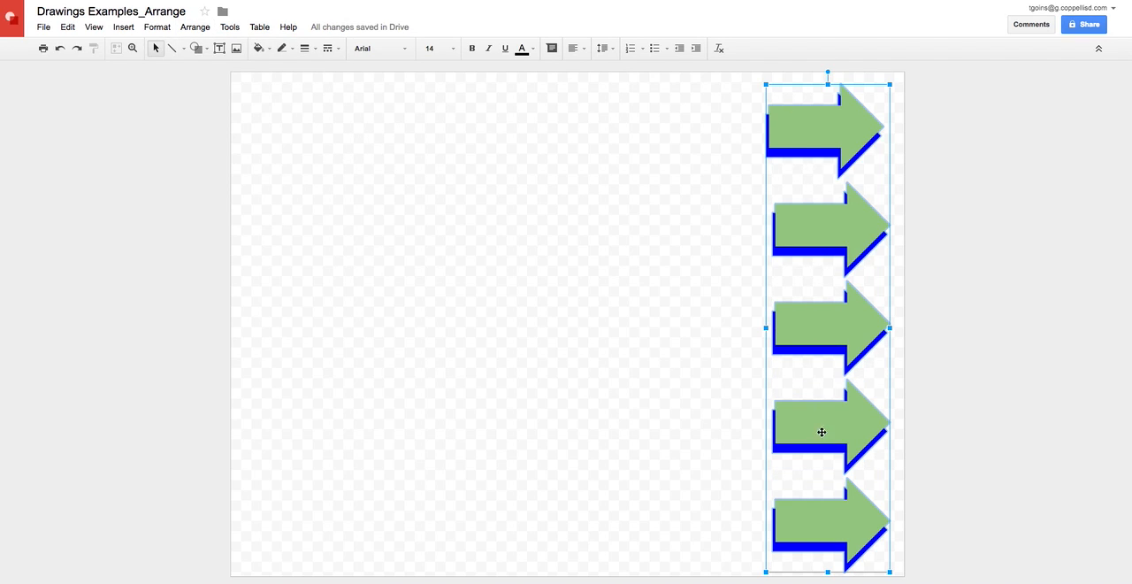
left_click(499, 167)
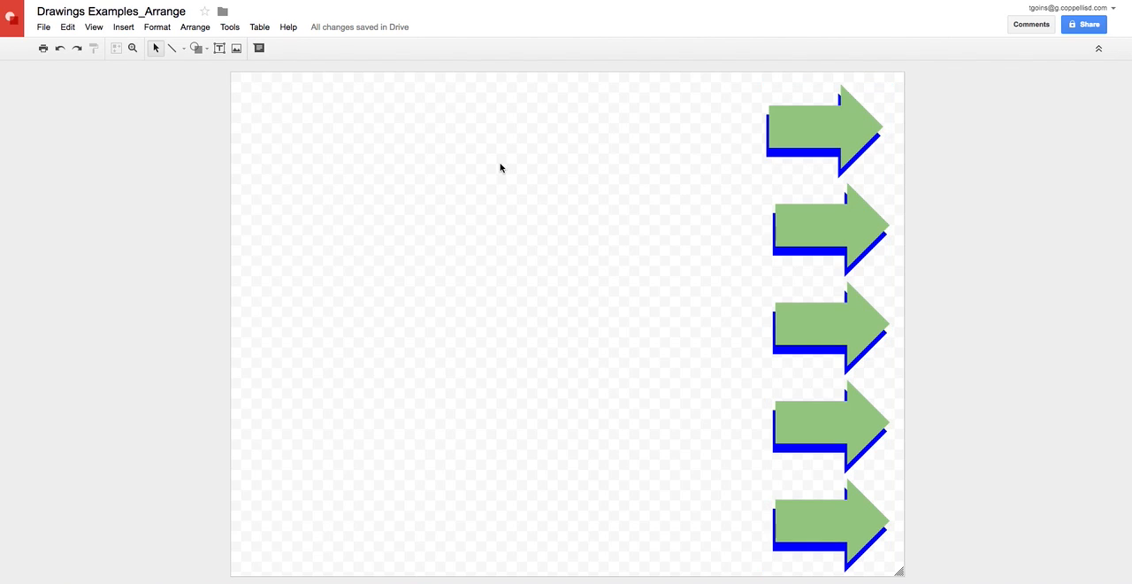
Draw a wide, flat rectangle in the upper-left area of the canvas.
left_click(201, 51)
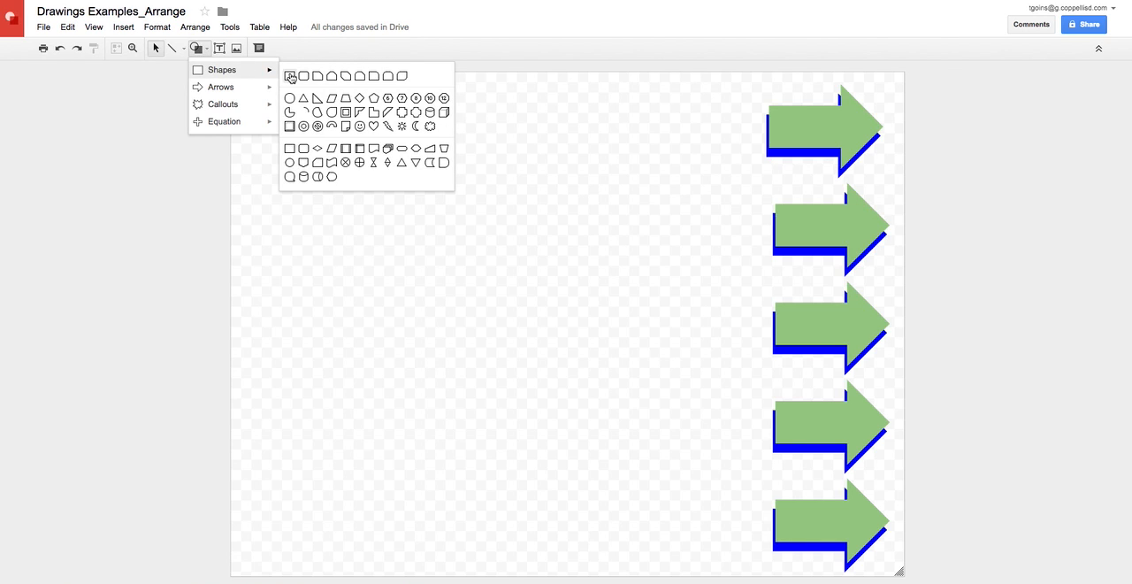
left_click(289, 77)
left_click_drag(262, 117, 550, 181)
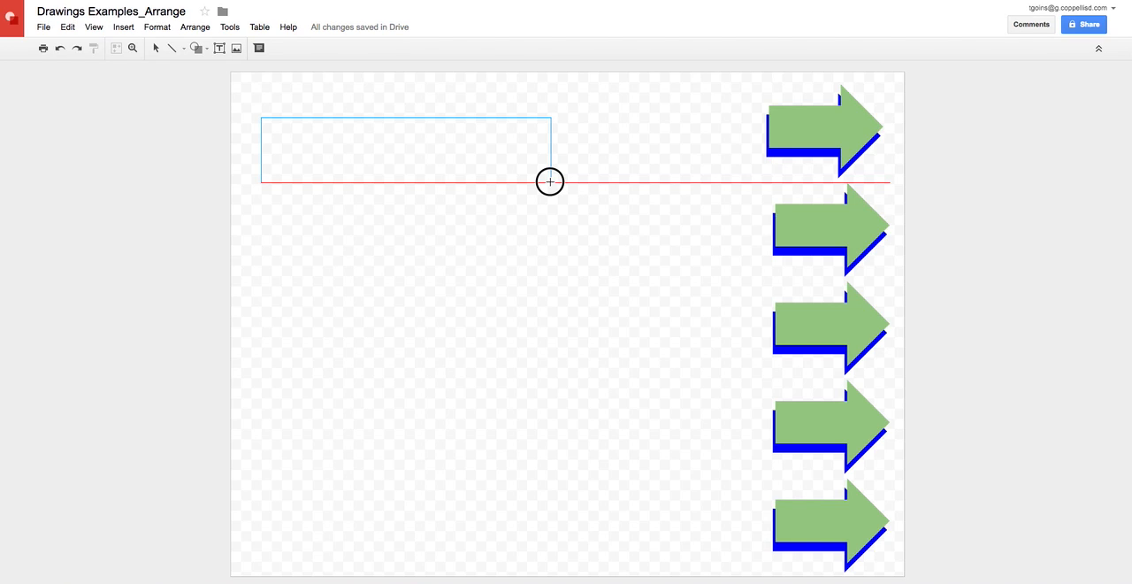
left_click_drag(550, 181, 550, 182)
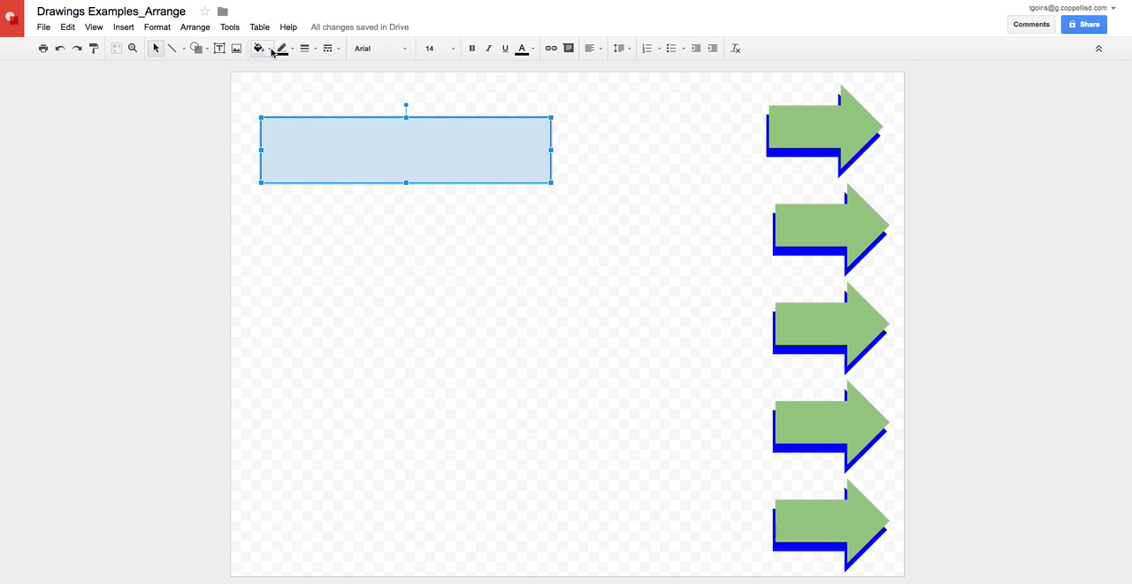
Fill the rectangle with red and make its outline transparent.
left_click(267, 48)
left_click(276, 105)
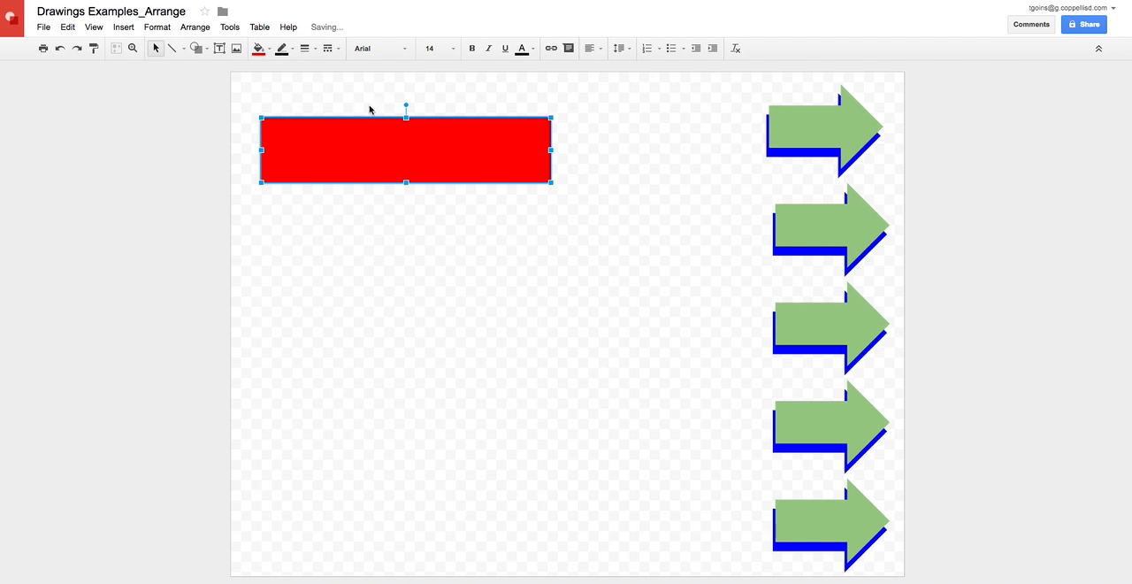
left_click(282, 48)
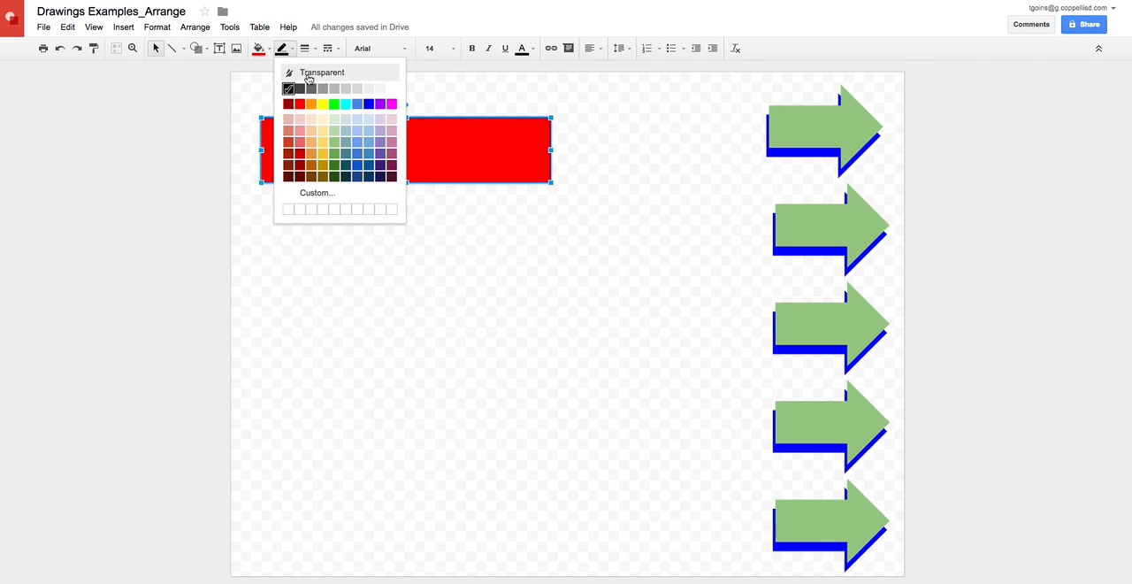
left_click(308, 76)
left_click(449, 265)
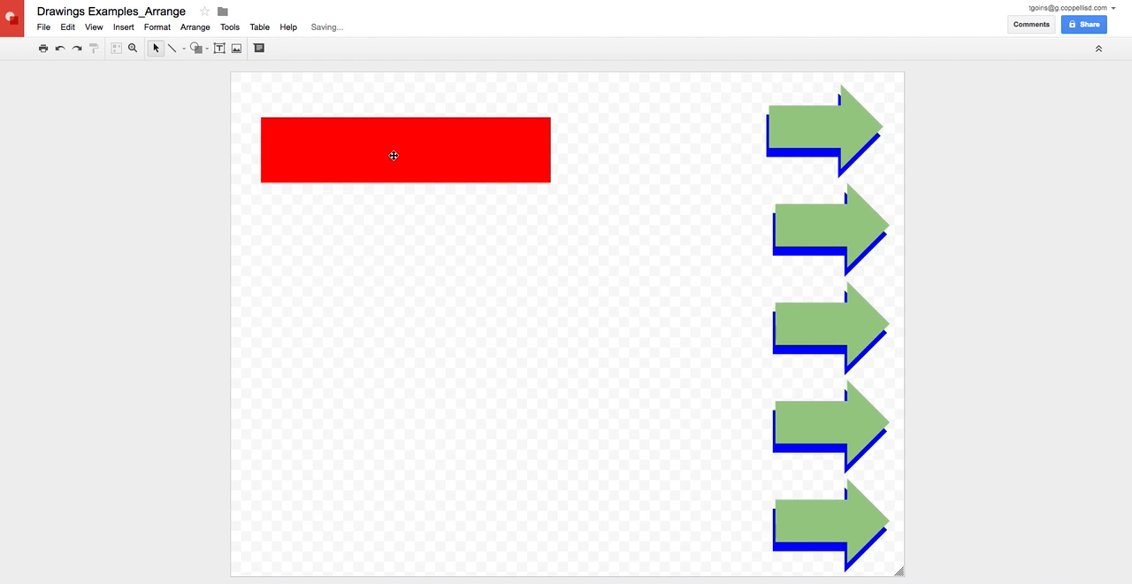
Move the red rectangle over the tail of the second arrow from the top and send it backward until it lies behind that arrow.
left_click_drag(382, 150, 650, 230)
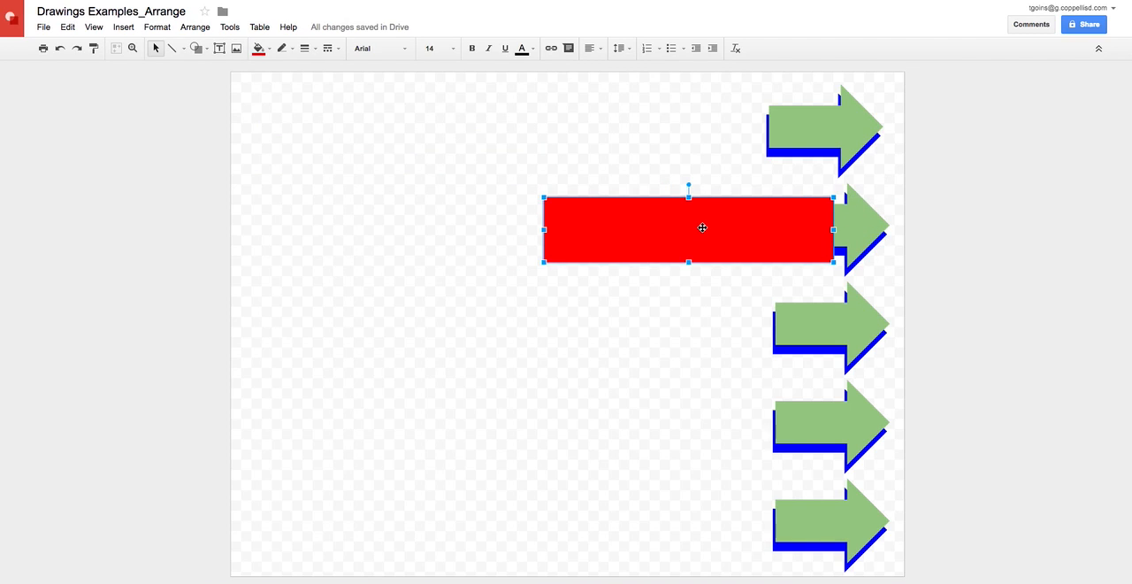
left_click(656, 221)
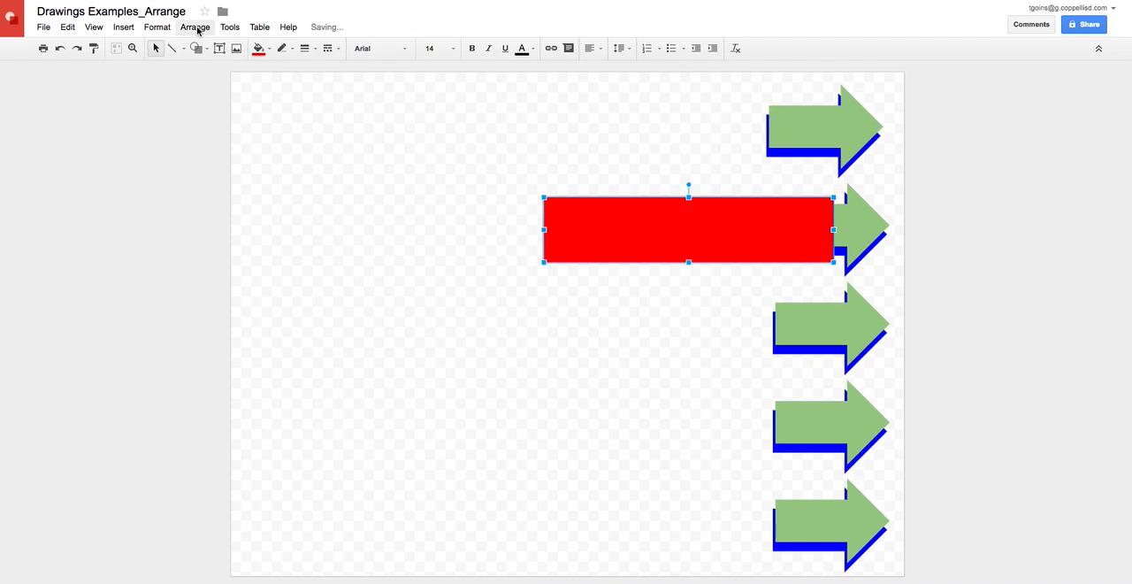
left_click(196, 28)
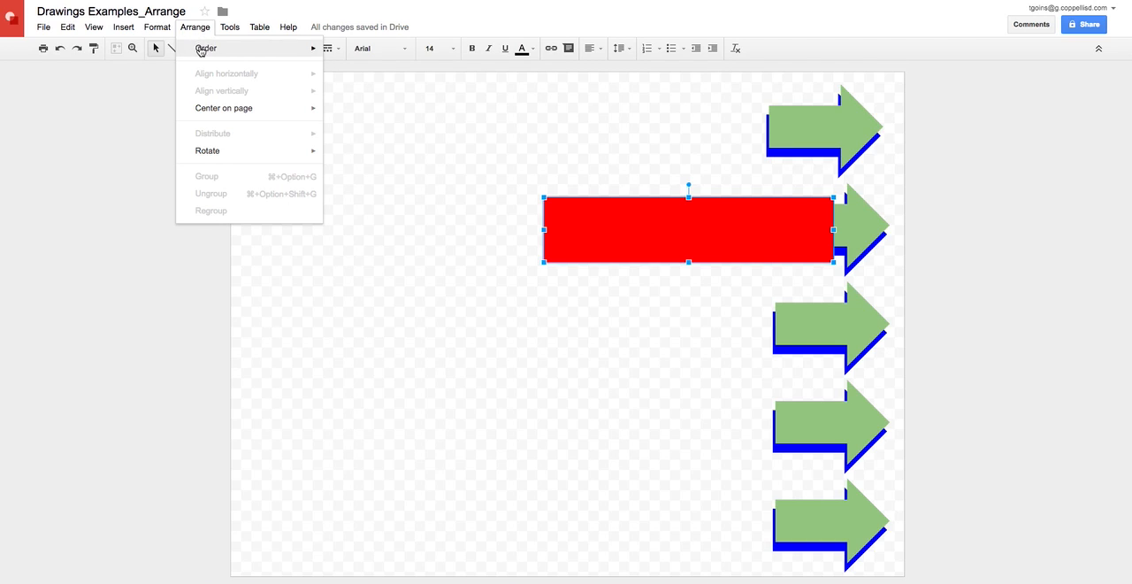
mouse_move(250, 50)
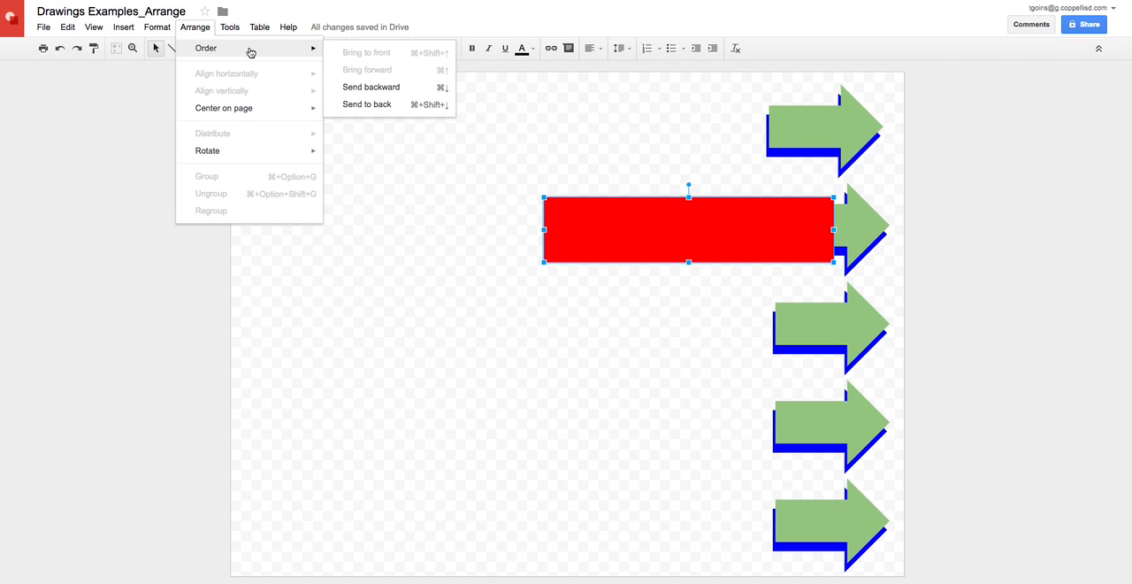
left_click(352, 88)
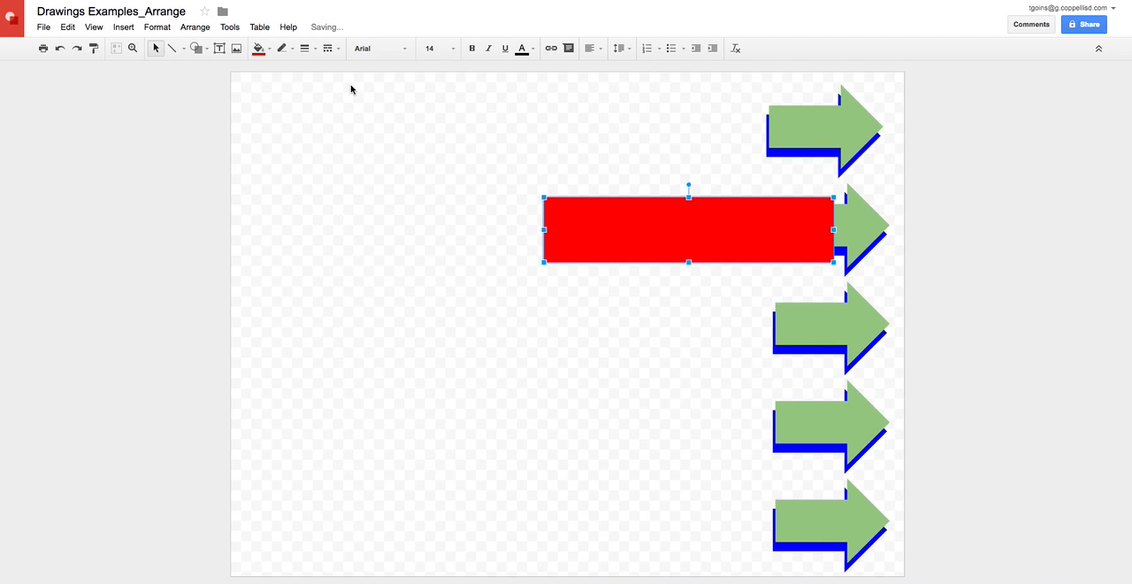
key("ctrl+Down")
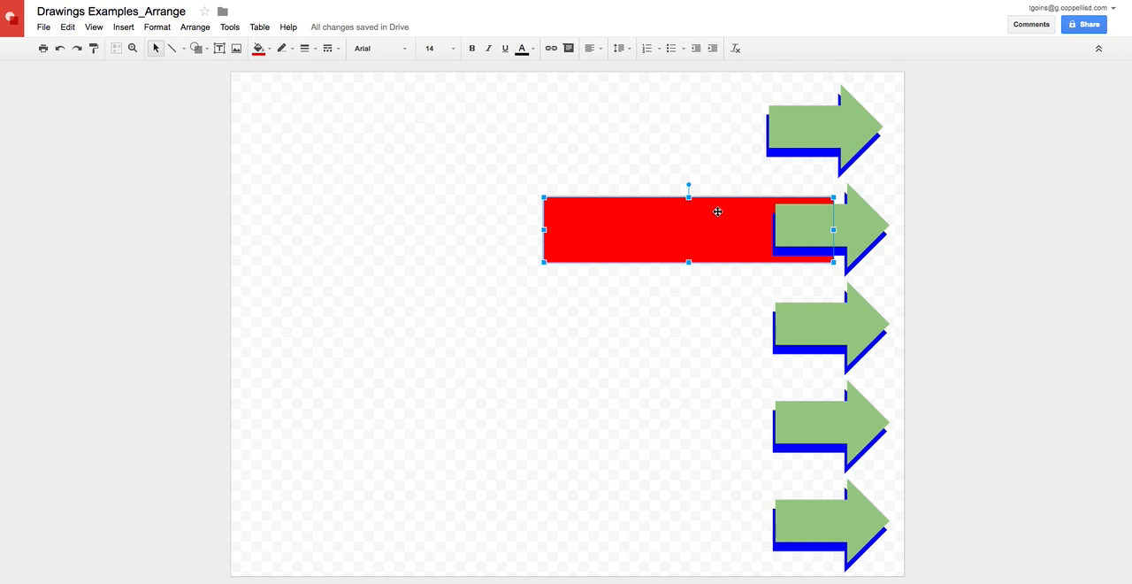
Bring the red rectangle to the front, send it backward behind the second arrow again, and deselect it.
key("ctrl+shift+Up")
key("ctrl+Down")
left_click(194, 27)
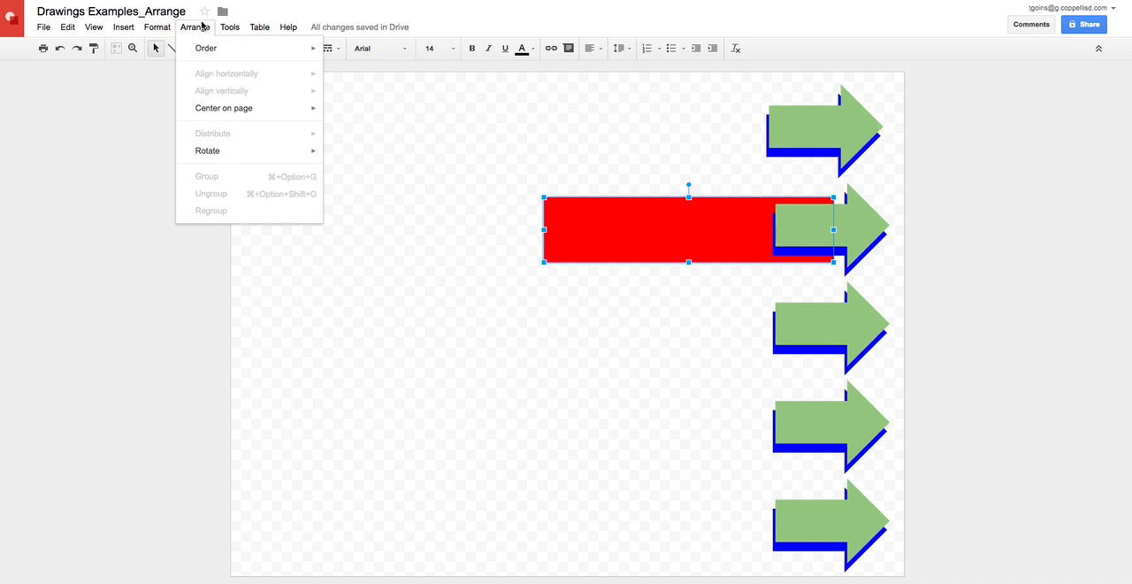
left_click(411, 115)
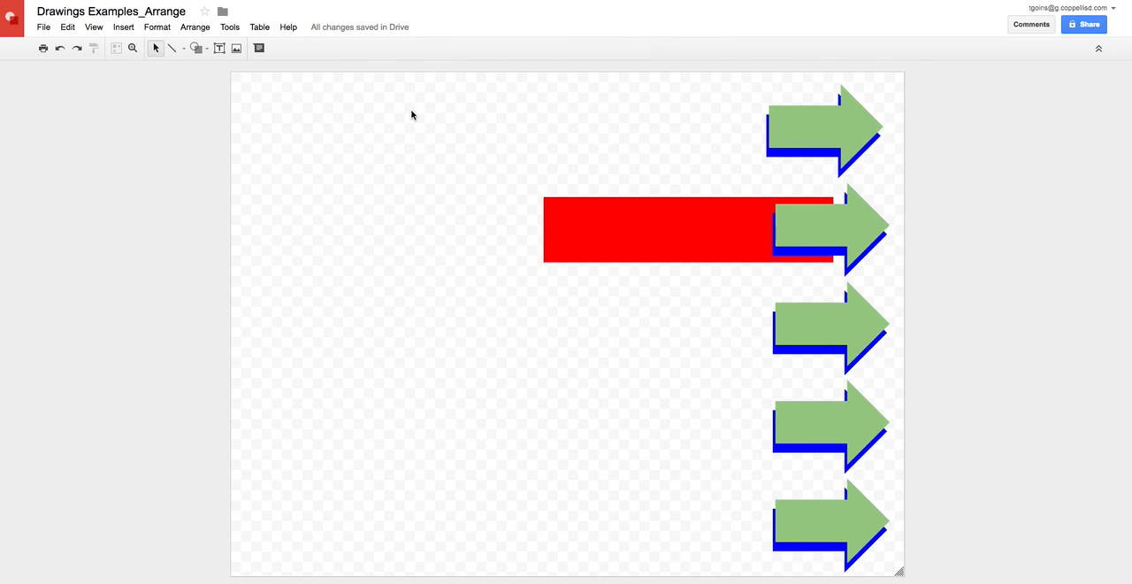